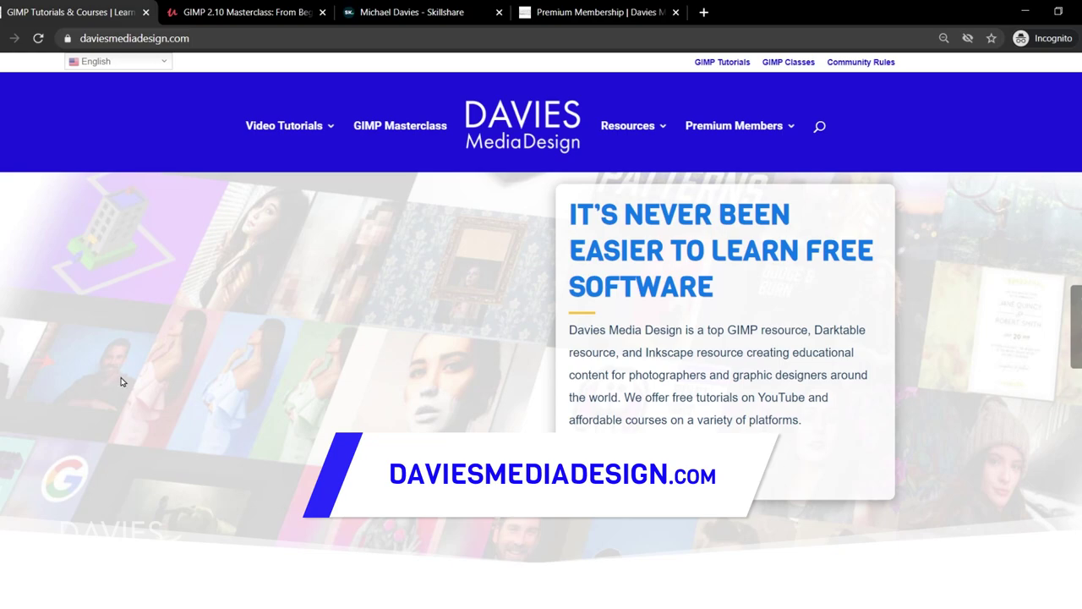
- Scroll down through the course page to bring up the finished low-poly portrait in GIMP
scroll(135, 382, "down", 3)
scroll(144, 382, "down", 2)
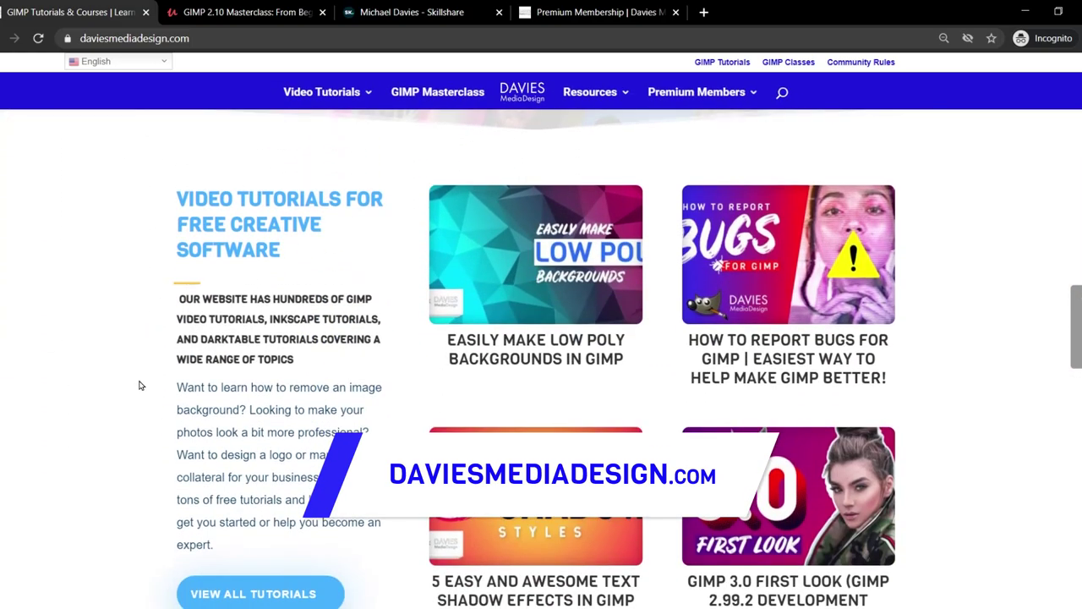
scroll(135, 377, "down", 1)
scroll(148, 367, "down", 3)
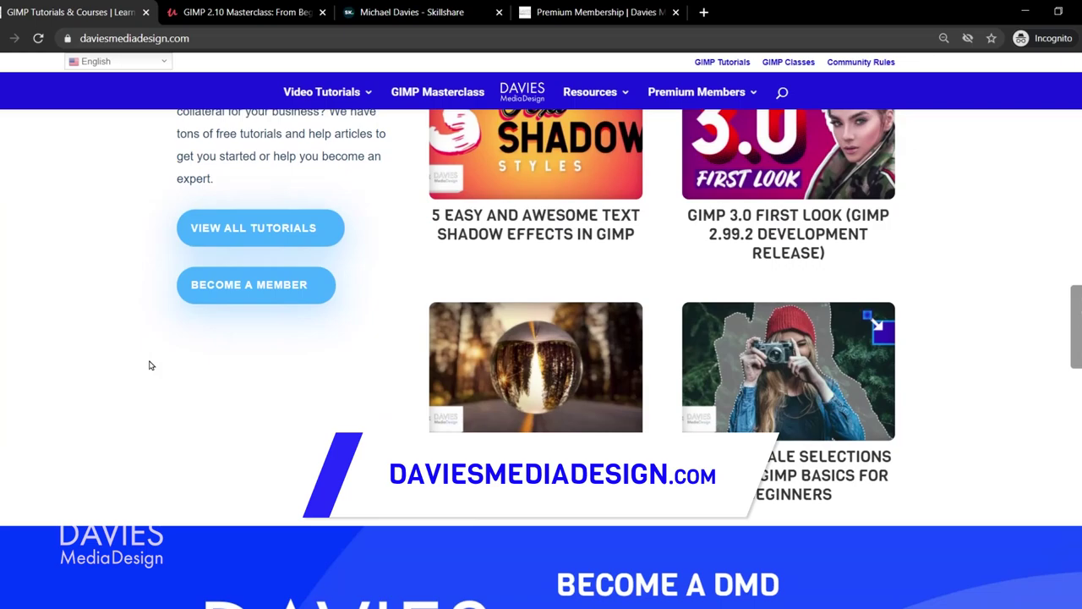
scroll(157, 359, "down", 3)
scroll(161, 354, "down", 1)
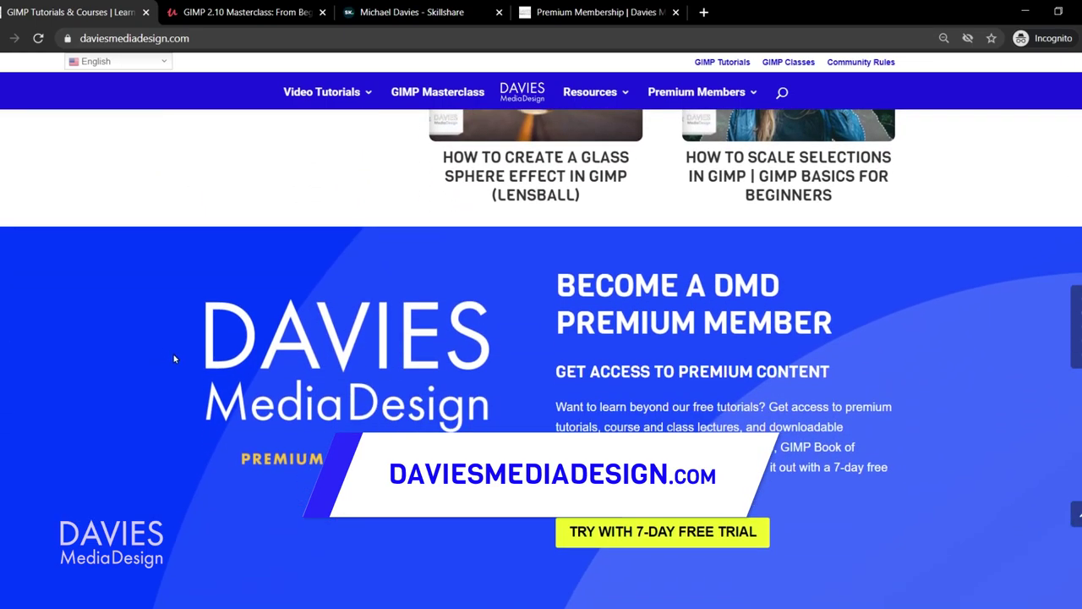
scroll(102, 345, "down", 5)
scroll(118, 341, "down", 3)
scroll(118, 340, "down", 13)
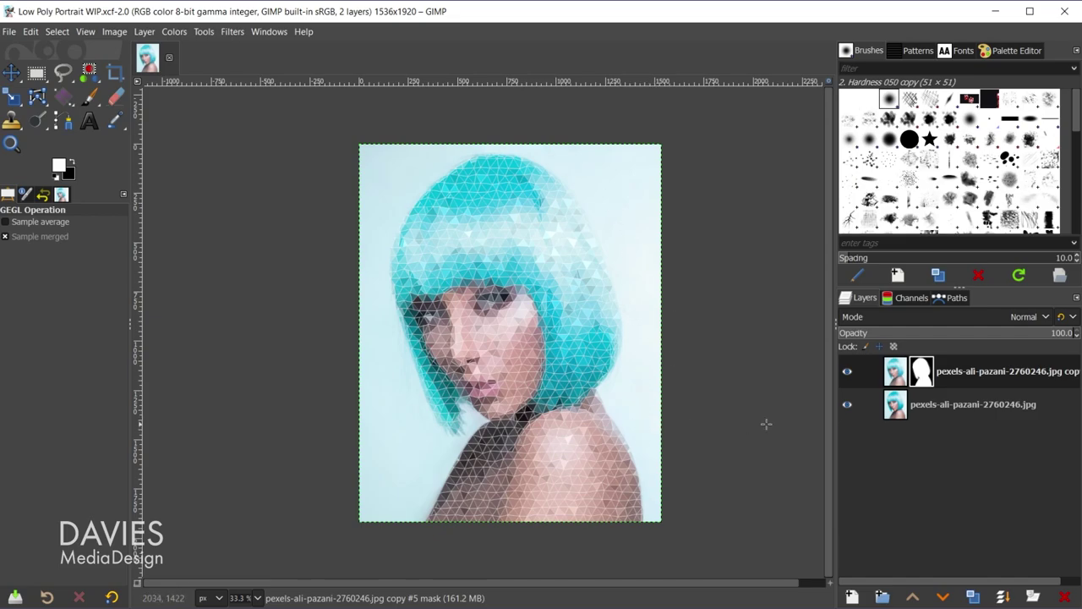
left_click(847, 373)
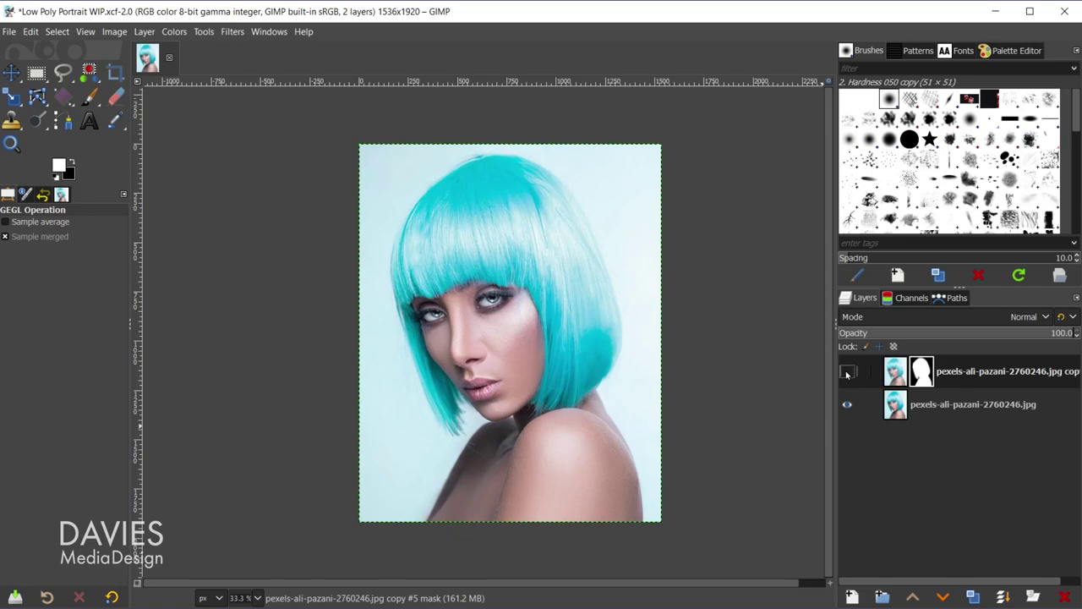
left_click(848, 373)
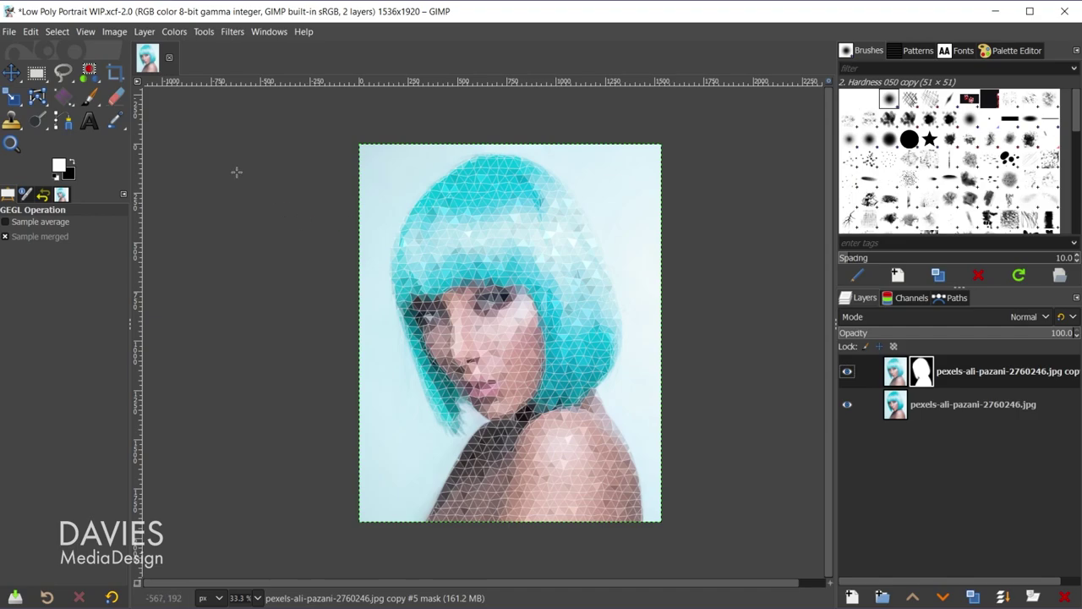
- Reopen pexels-ali-pazani-2760246.jpg from recent files and convert it to built-in sRGB
left_click(8, 31)
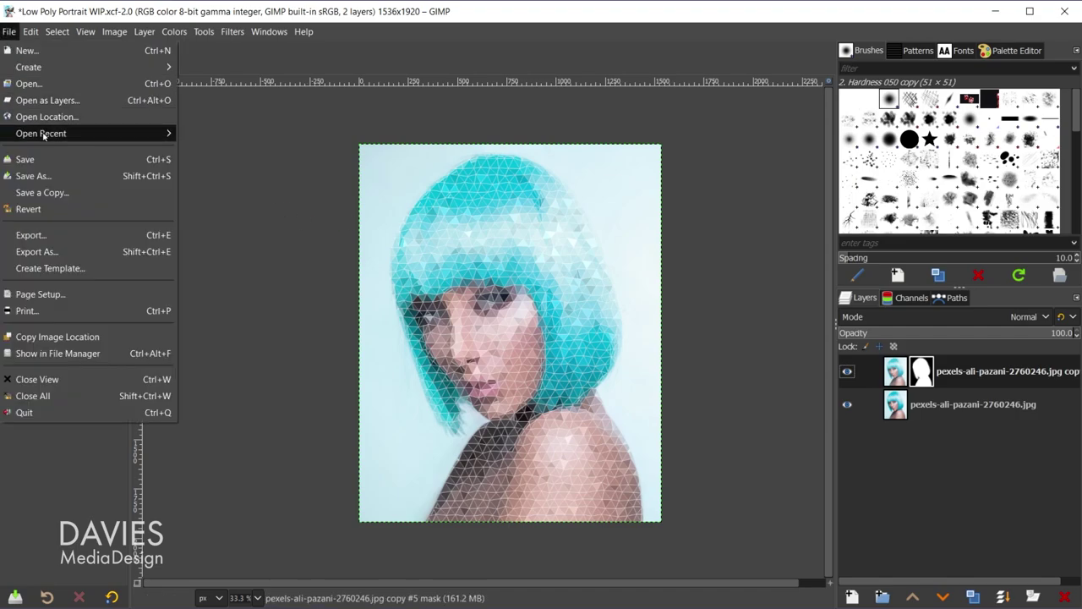
mouse_move(45, 135)
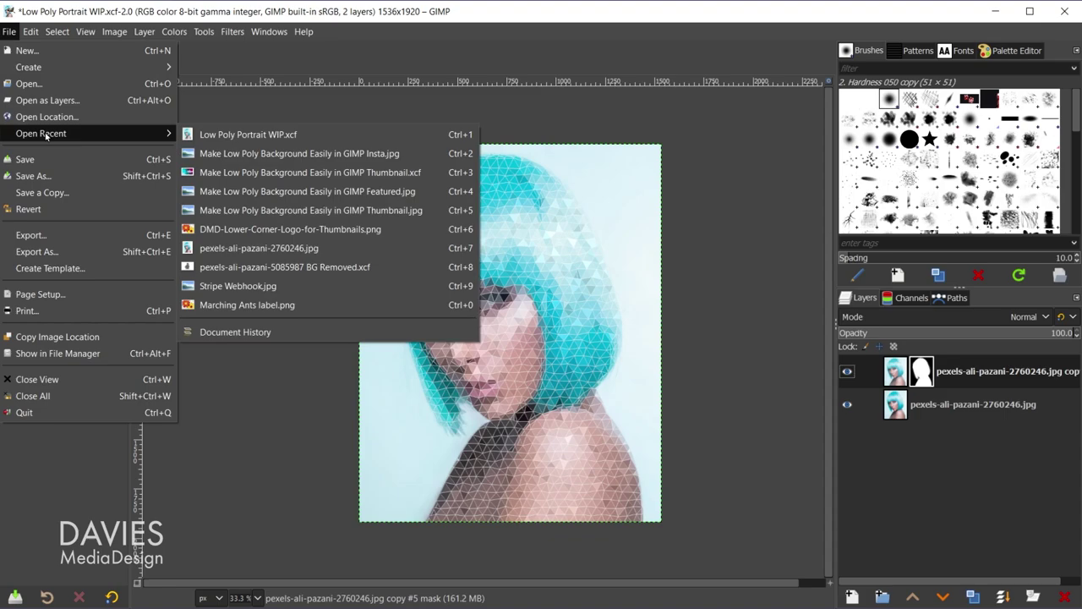
left_click(290, 248)
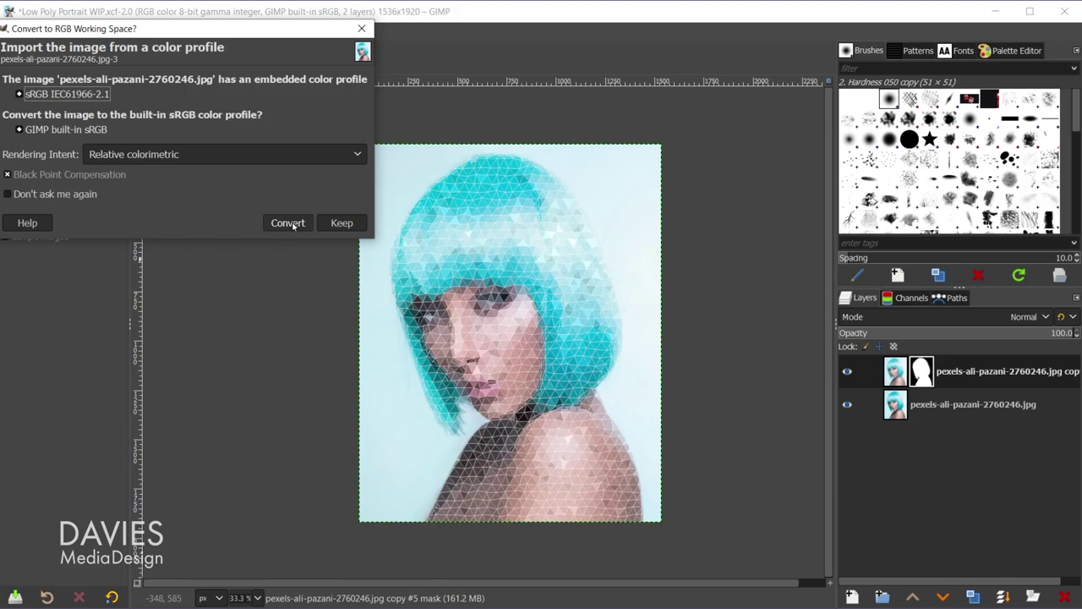
left_click(293, 223)
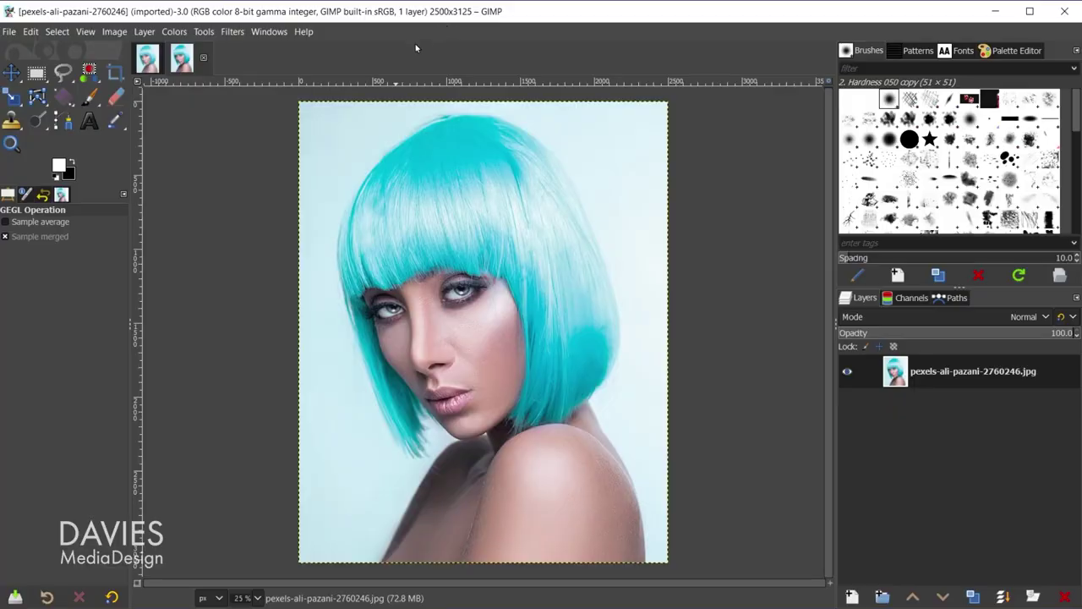
- Scale the image to height 1920, width 1536, using NoHalo interpolation
left_click(113, 33)
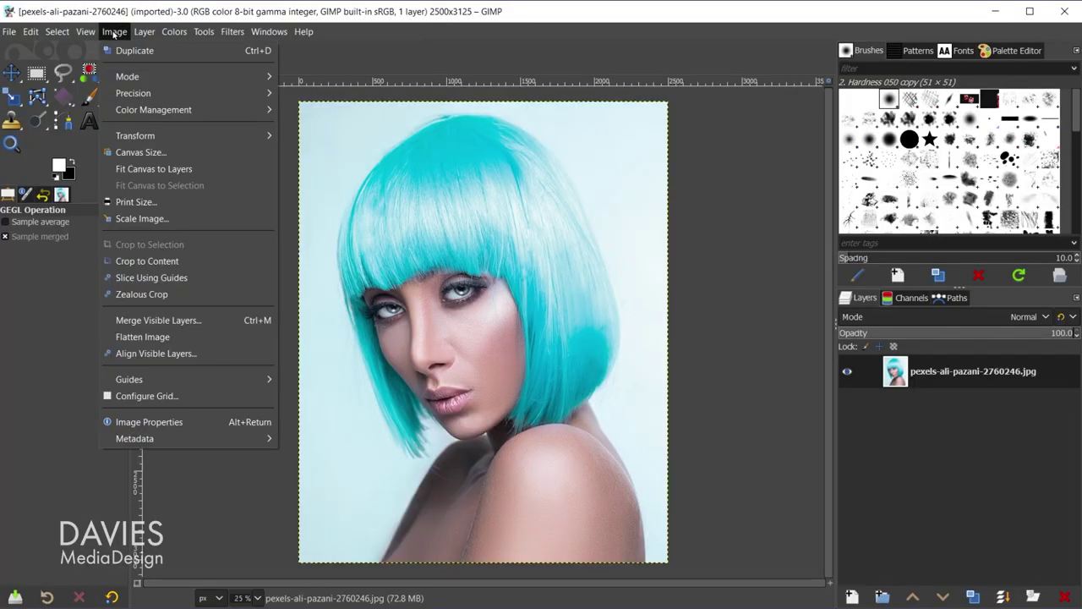
left_click(139, 218)
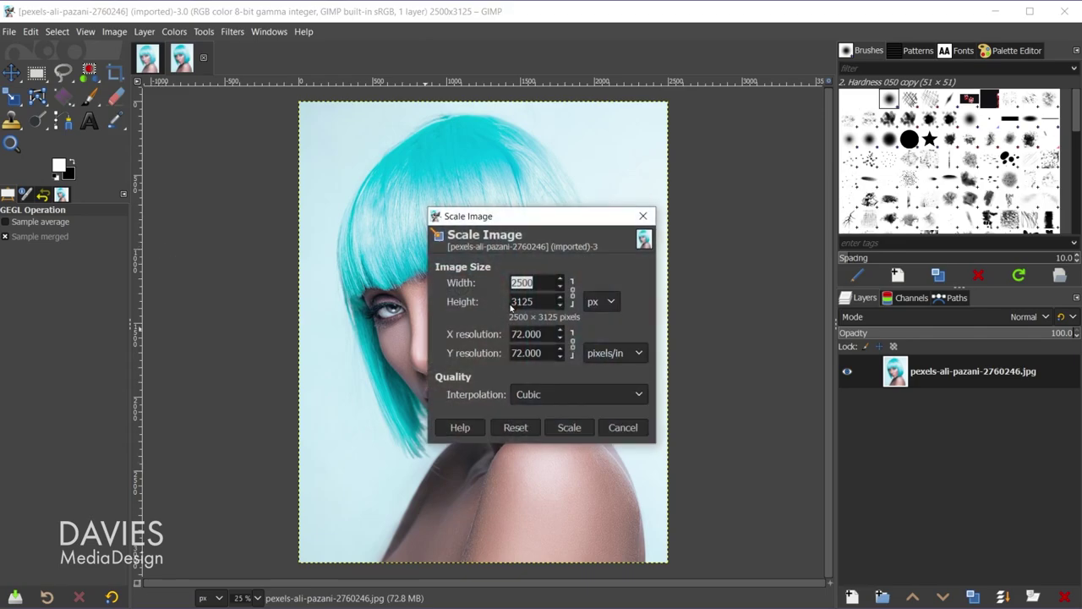
key("Tab")
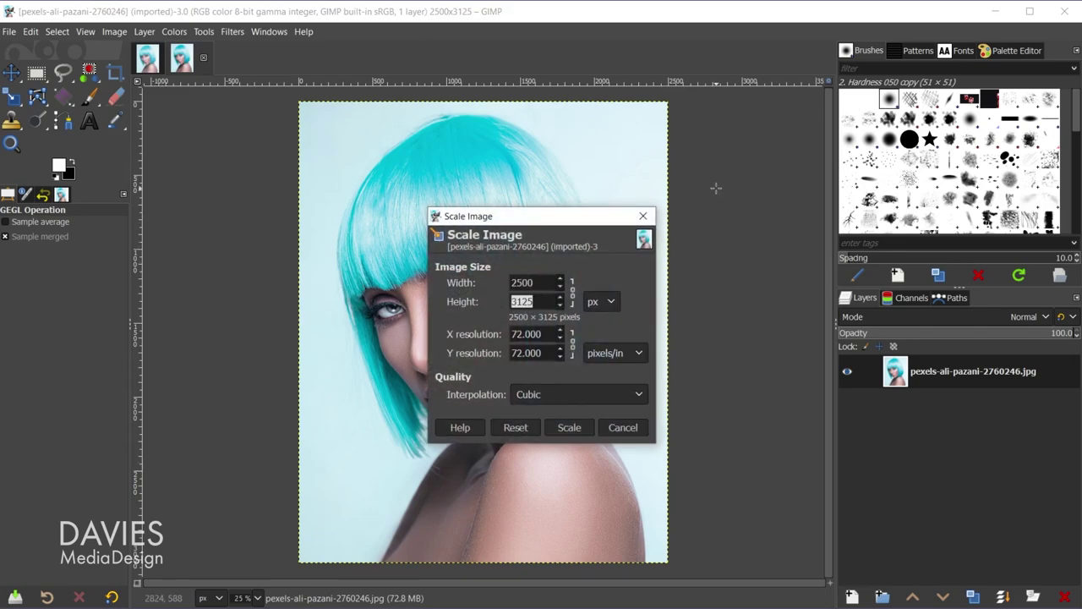
type("1920")
key("Tab")
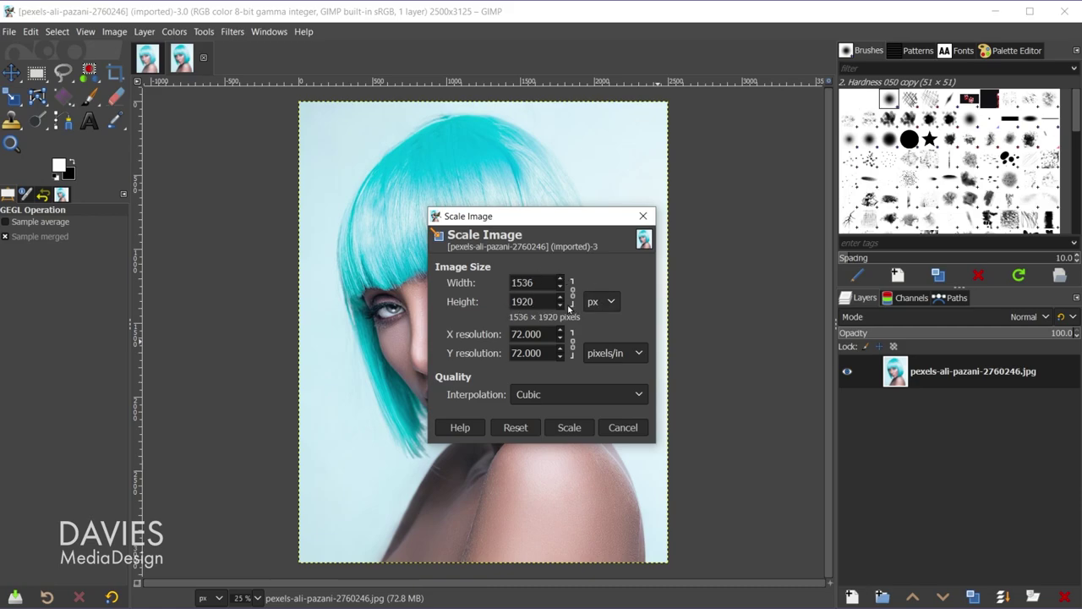
left_click(587, 392)
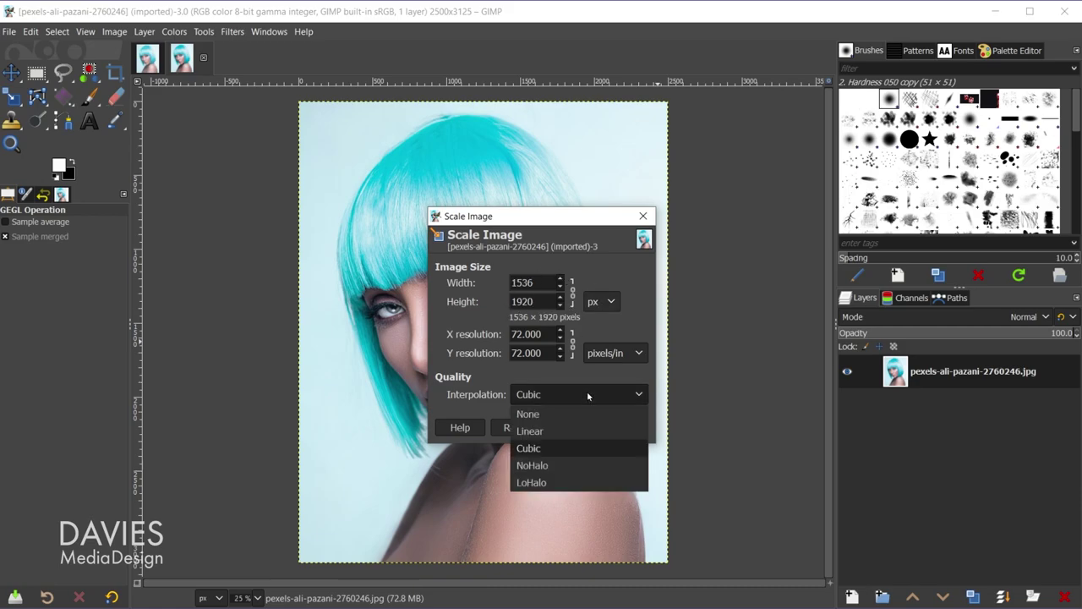
left_click(581, 465)
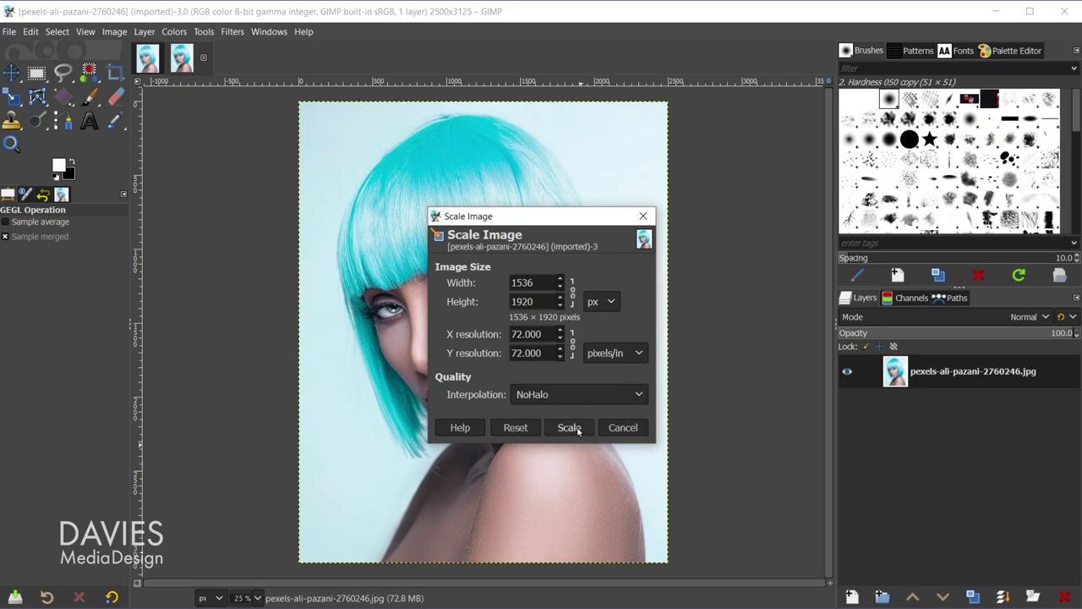
left_click(569, 427)
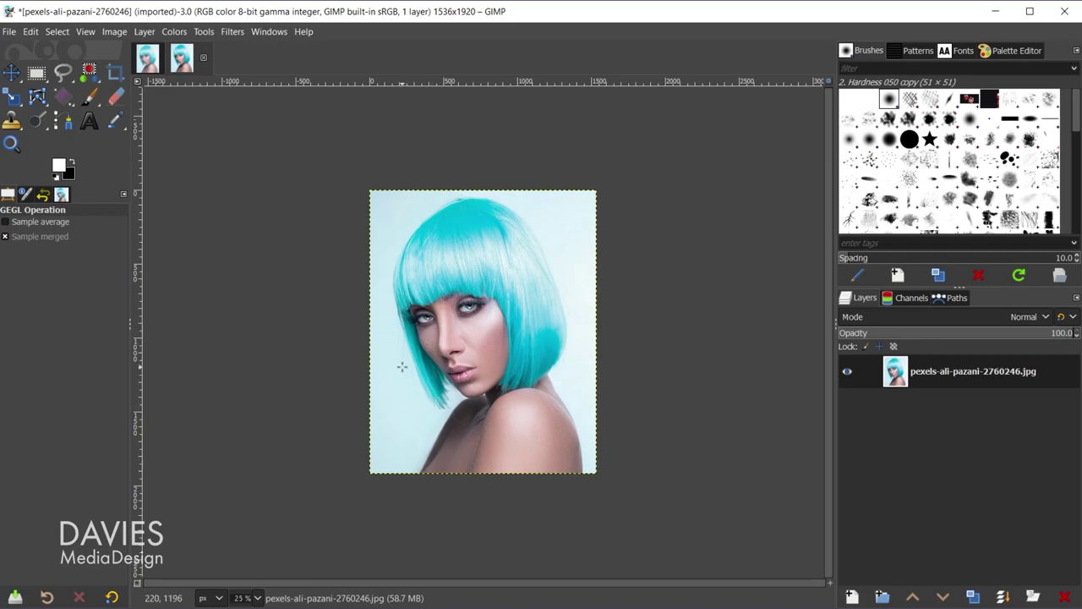
- Fit the image in the window, duplicate the photo layer, and rename the bottom layer Original
key("shift+ctrl+j")
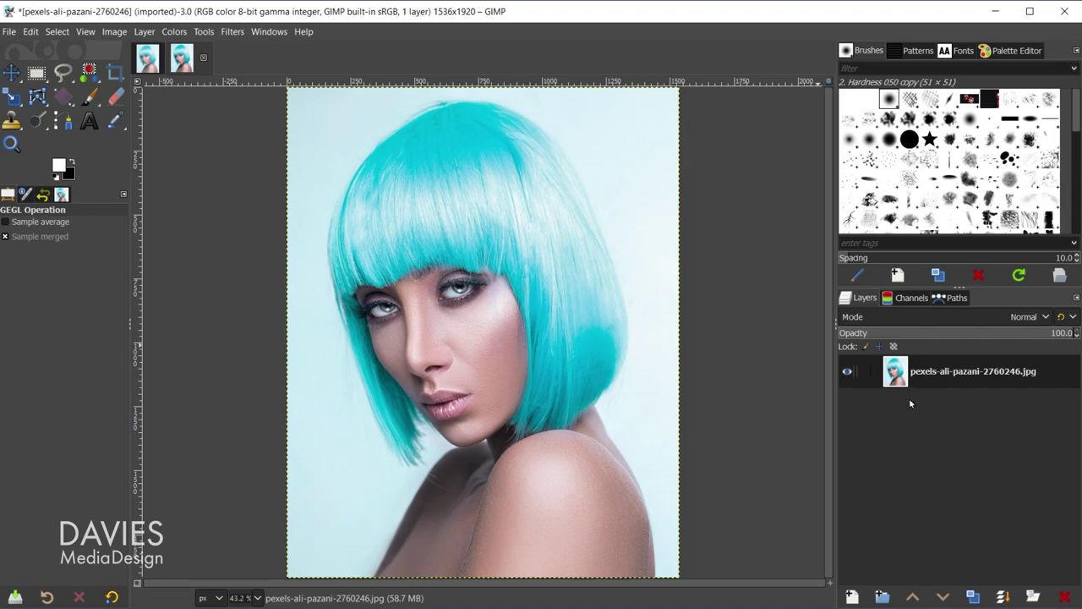
left_click(971, 596)
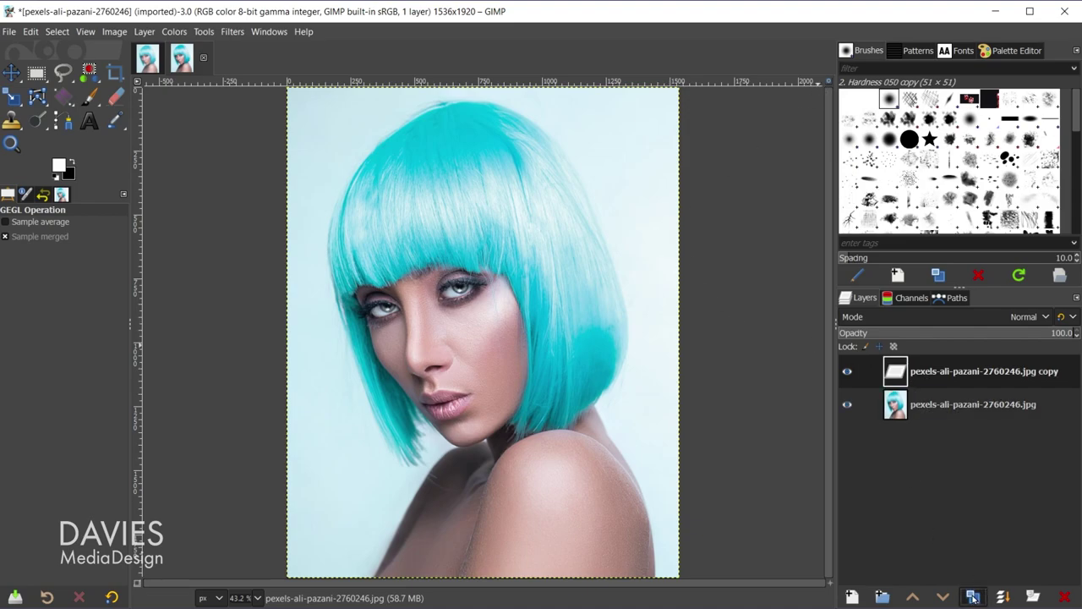
double_click(947, 406)
type("Orig")
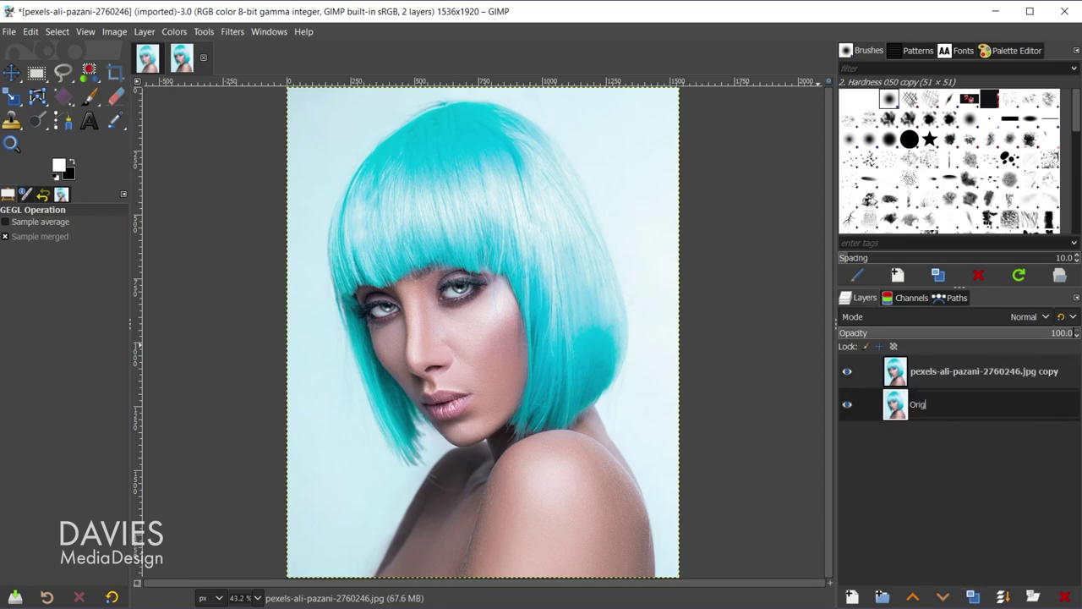
type("inal")
key("Return")
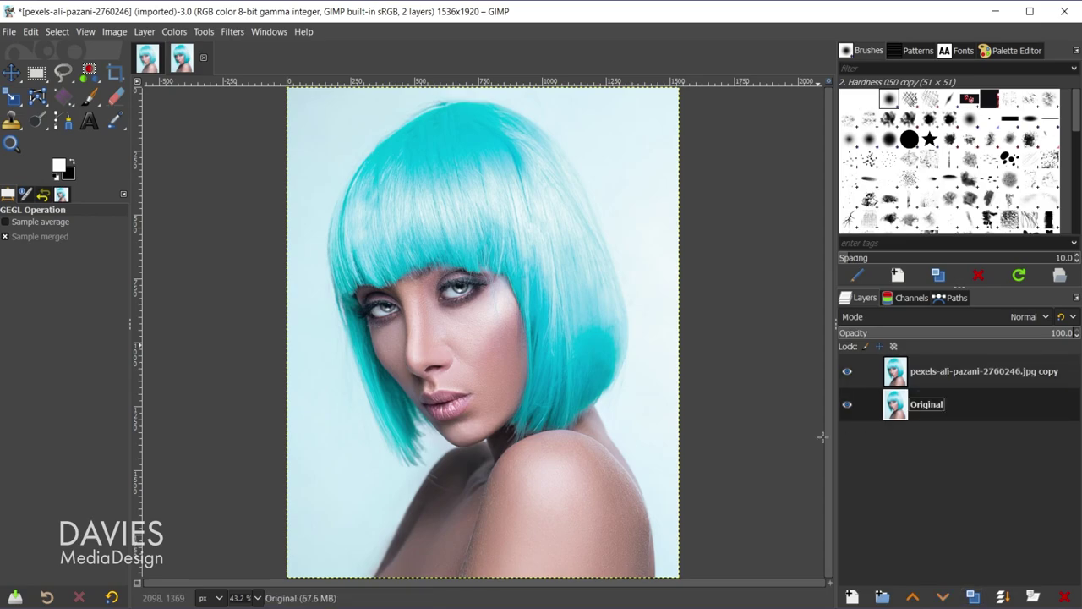
- Rename the top copy layer Geo
left_click(933, 370)
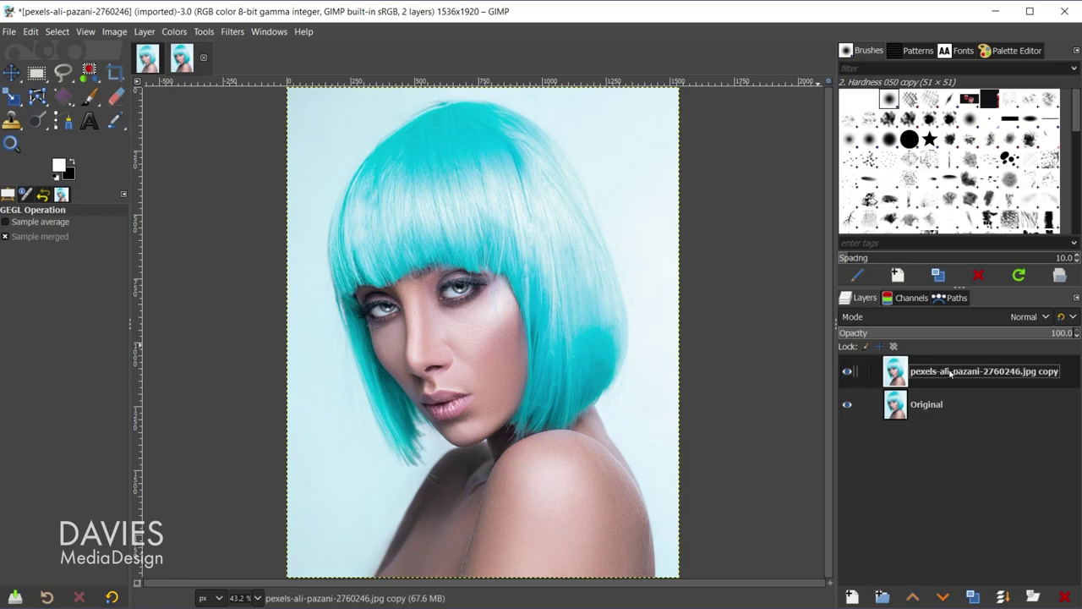
double_click(950, 372)
type("G")
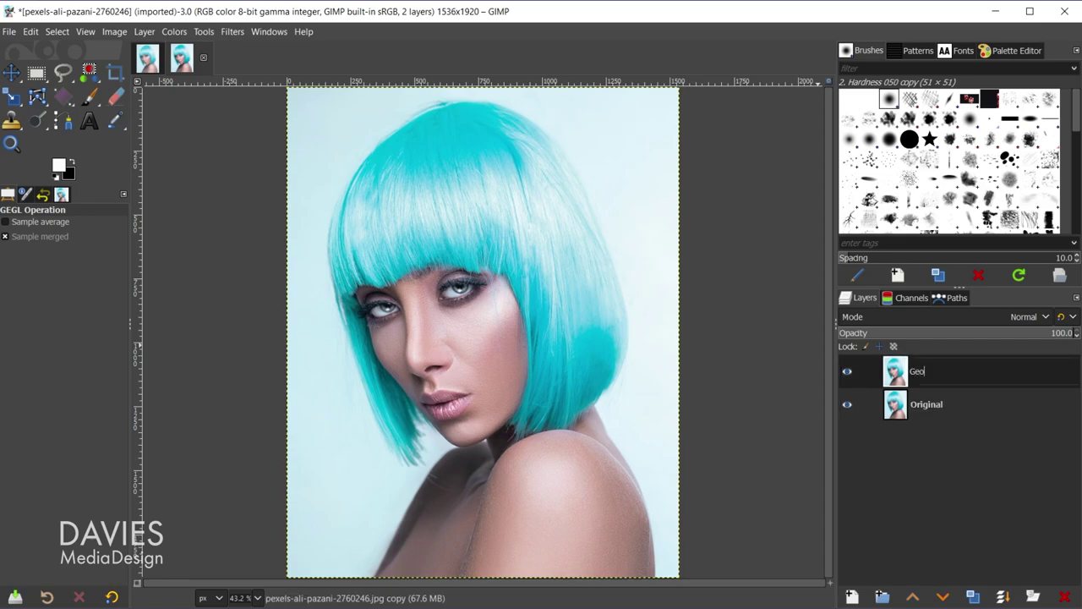
type("eo")
key("Return")
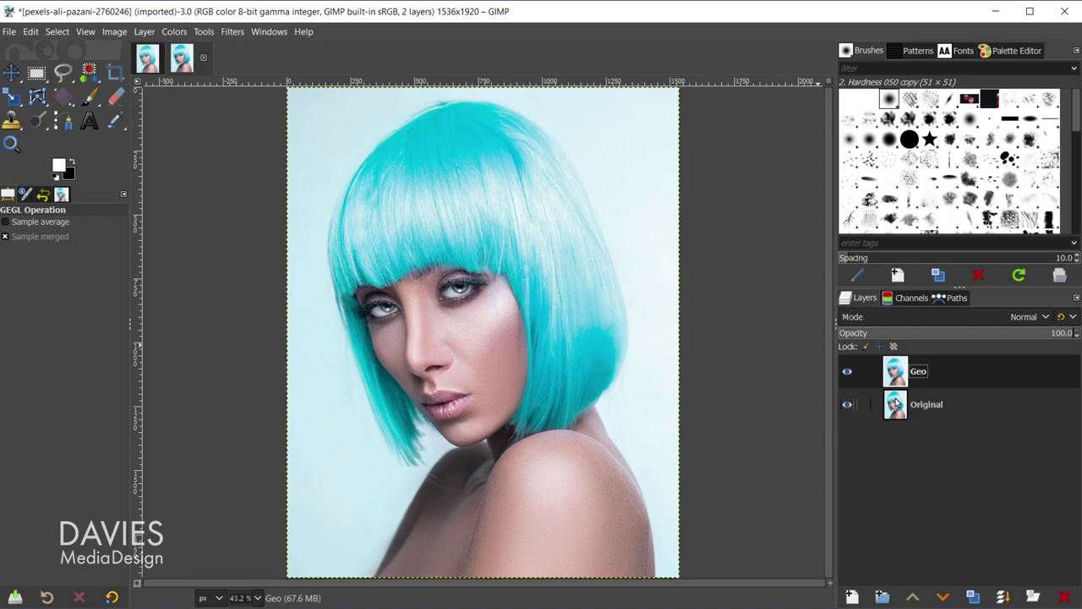
- Find the Mosaic filter through the command search and set its tile geometry to Triangles
left_click(305, 33)
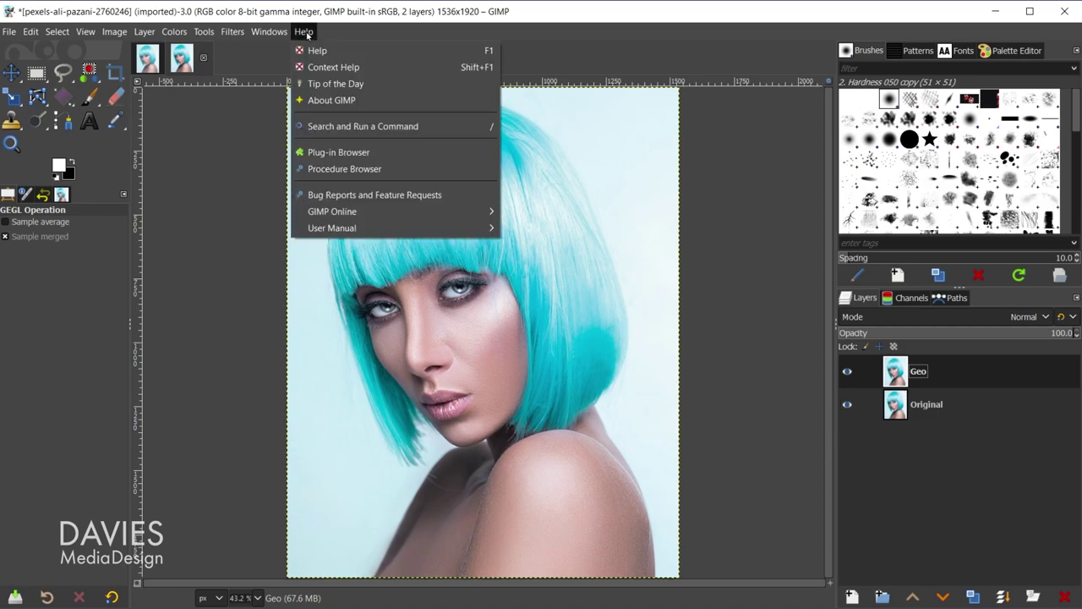
left_click(440, 130)
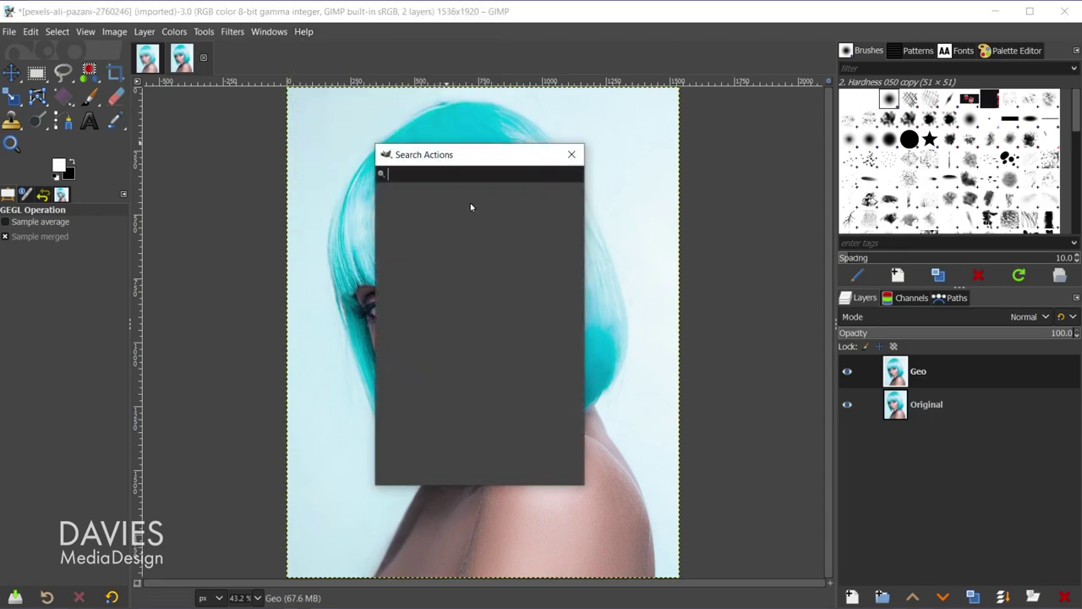
type("mosaic")
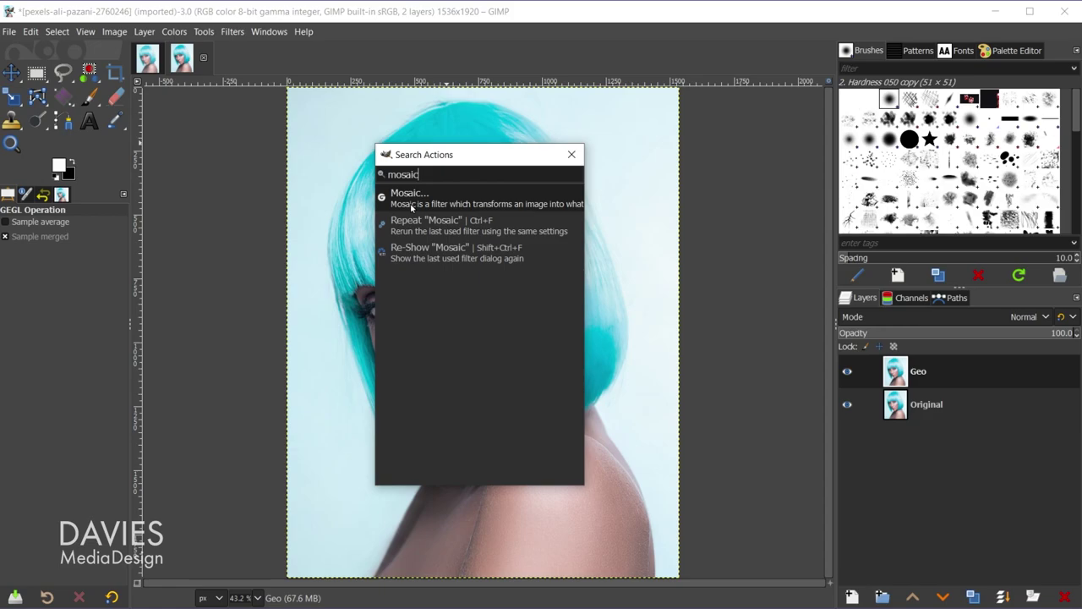
left_click(426, 206)
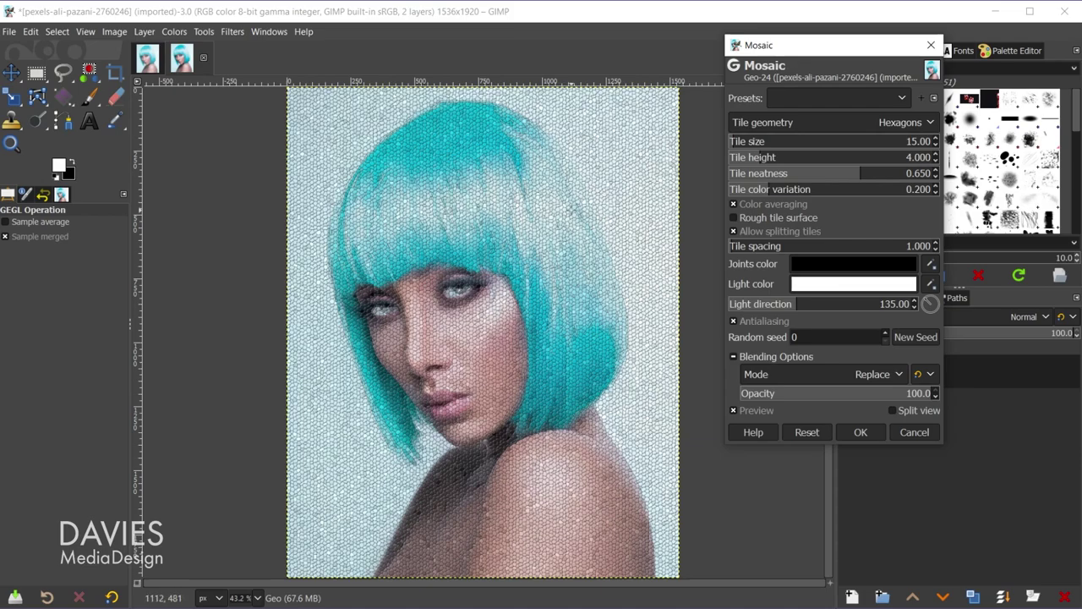
left_click(804, 123)
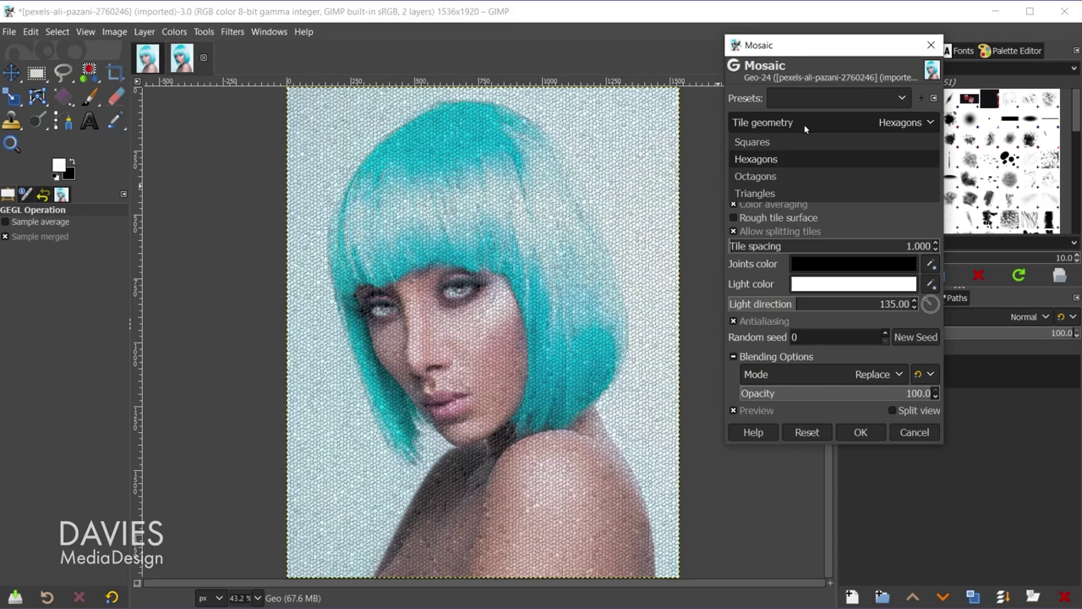
left_click(800, 195)
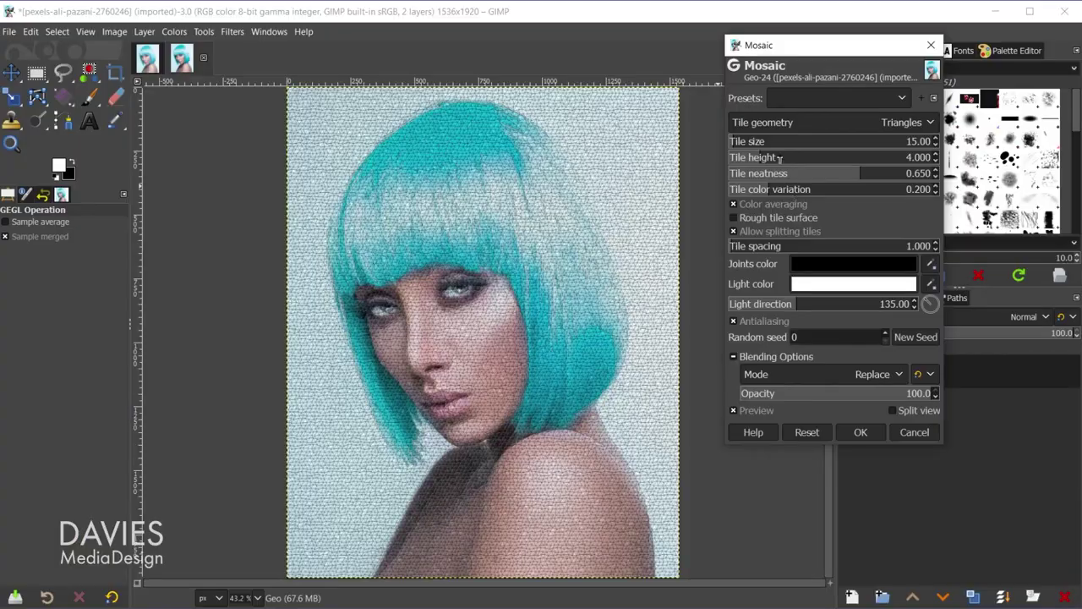
- Try larger and smaller Mosaic tile sizes, then settle on a tile size of 40.04
left_click_drag(745, 142, 784, 143)
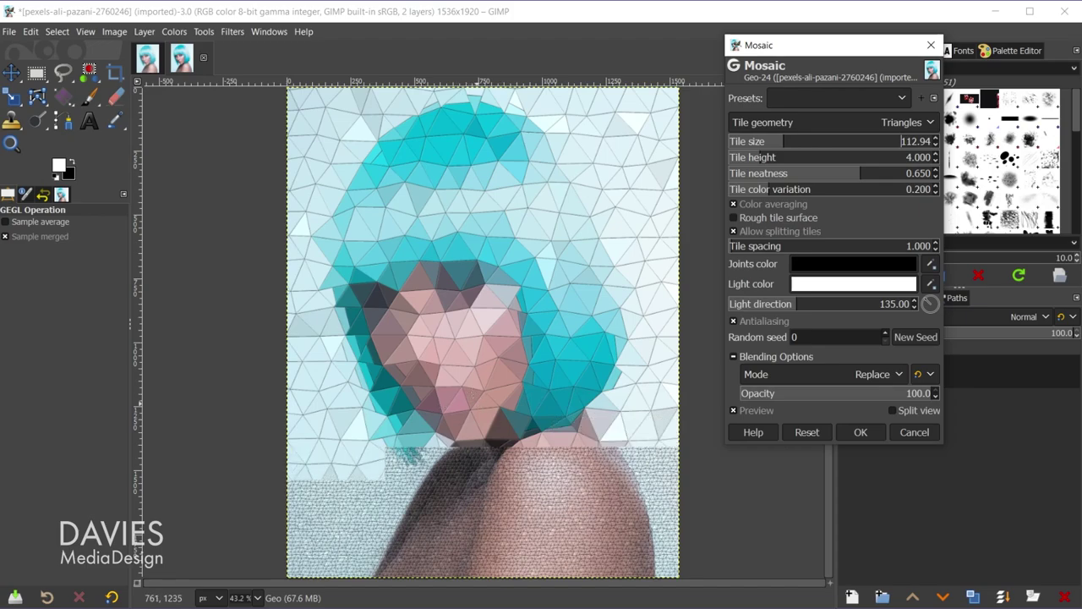
left_click(759, 142)
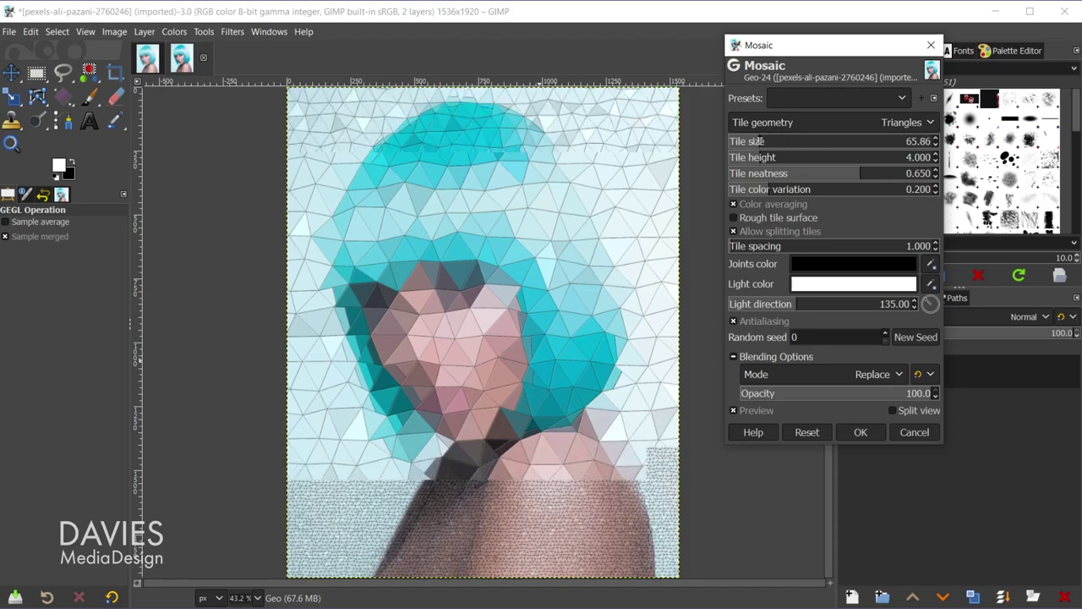
left_click(759, 141)
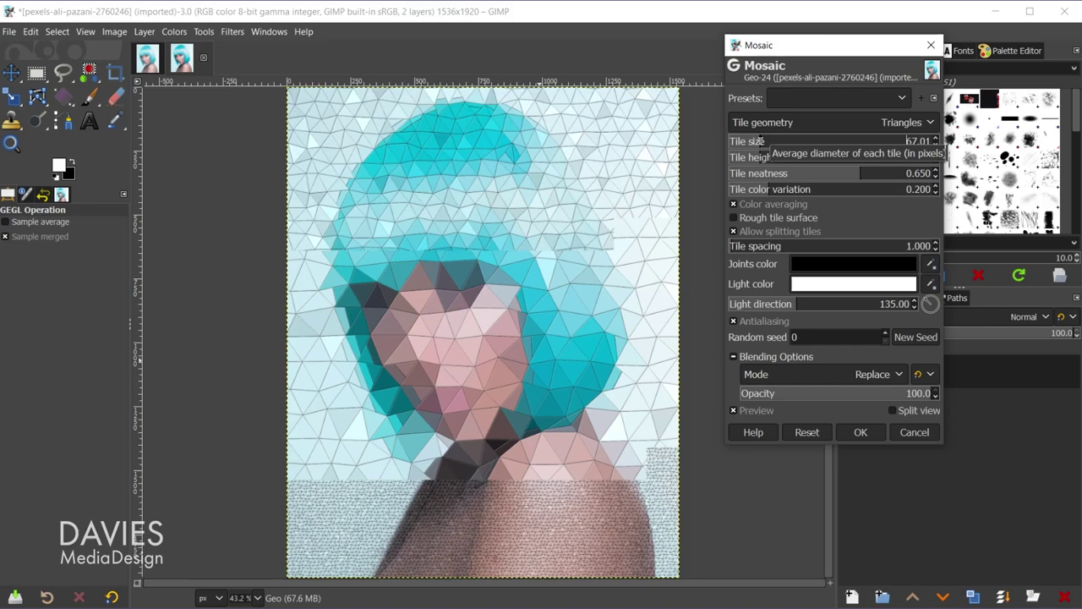
left_click(760, 141)
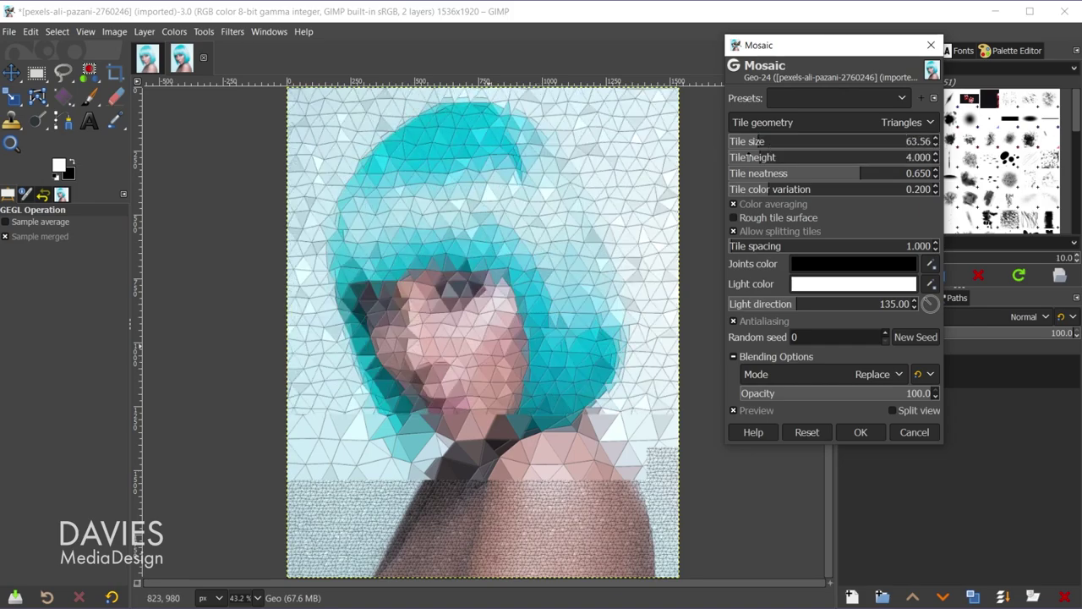
left_click(749, 142)
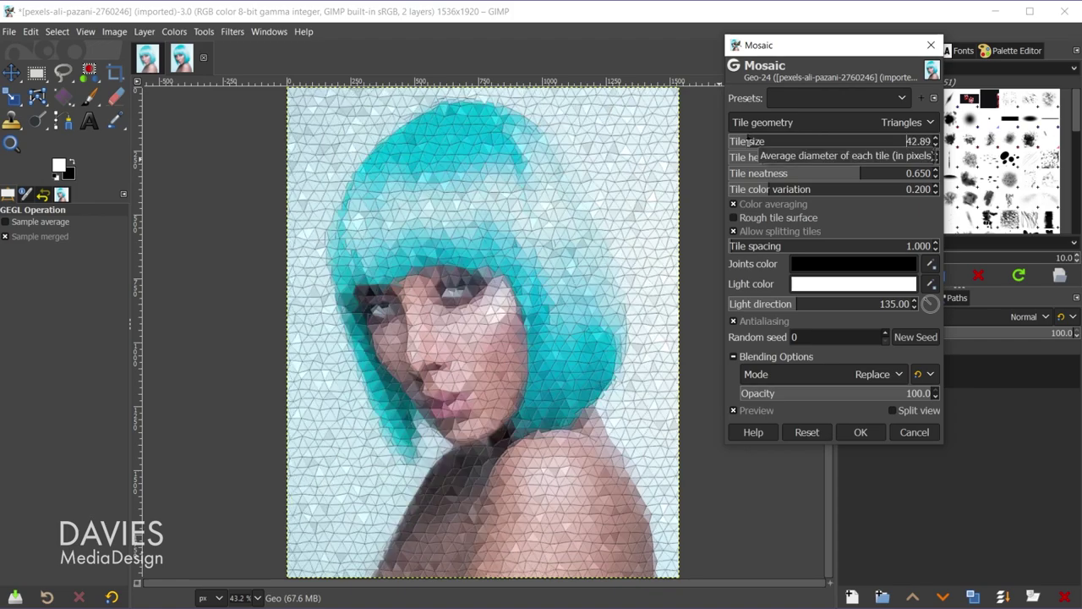
scroll(749, 142, "up", 1)
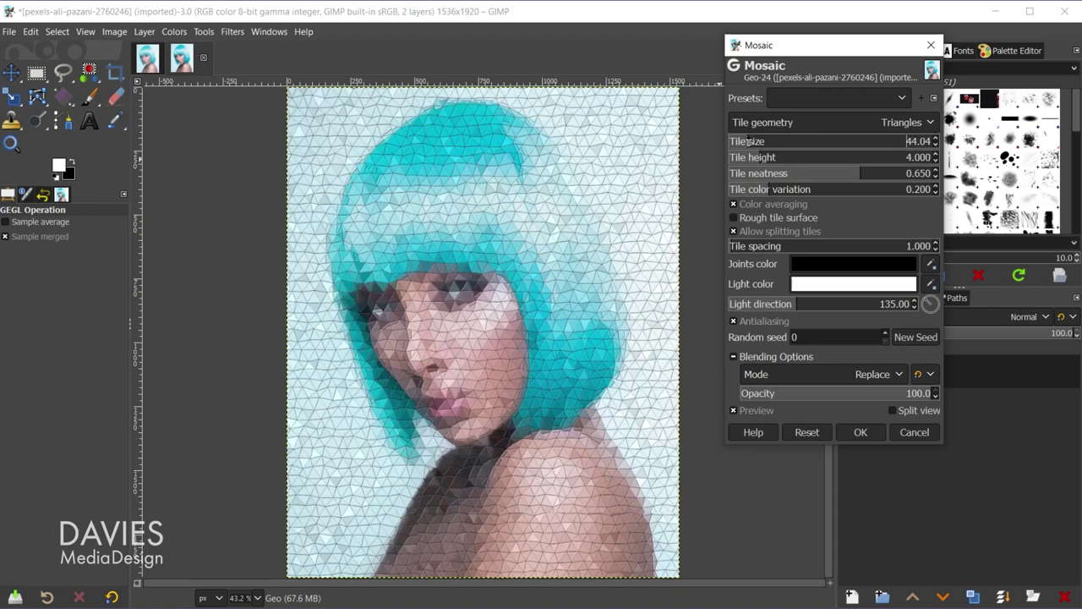
scroll(750, 142, "down", 1)
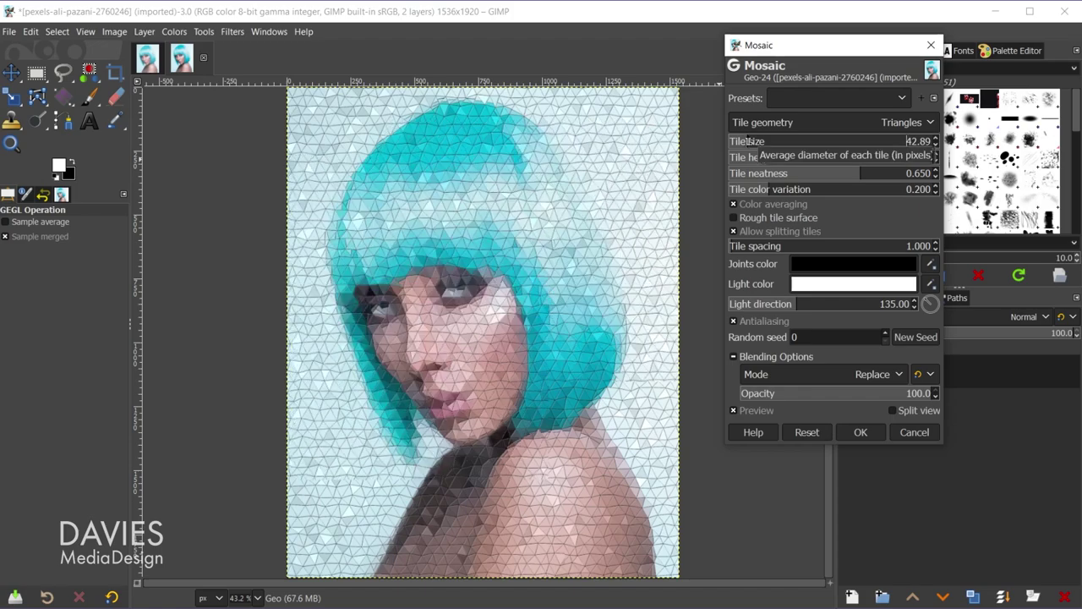
scroll(749, 142, "up", 1)
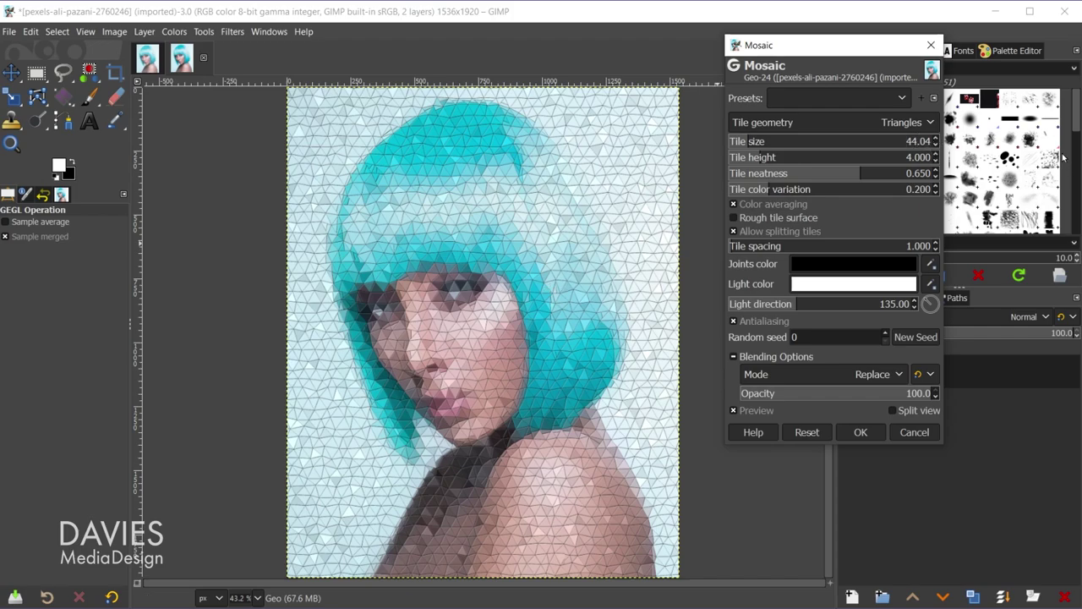
key("Tab")
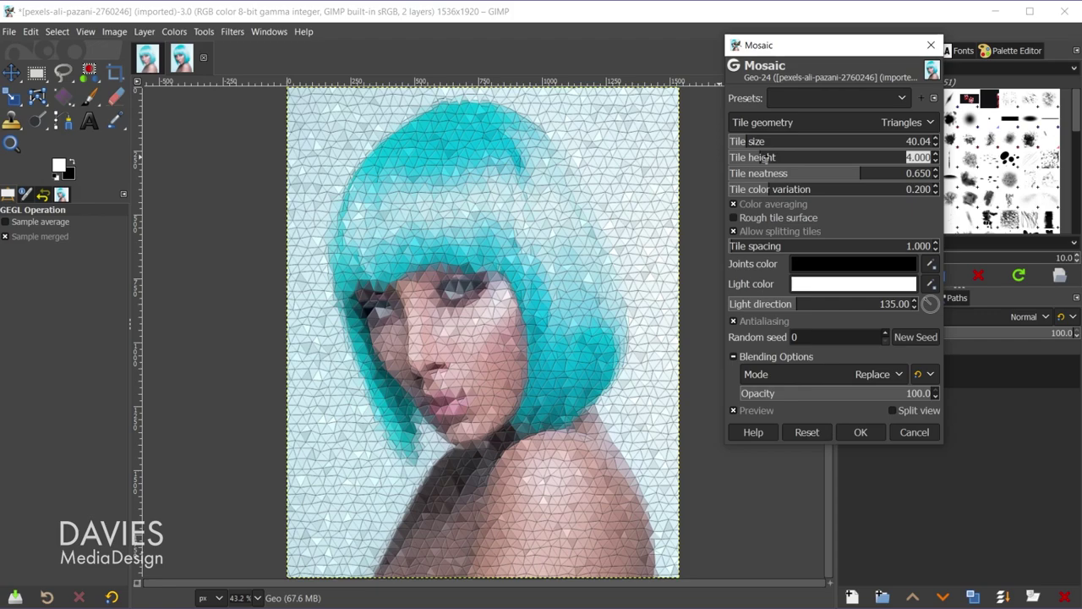
- Set tile height to 1.000, then test neatness extremes and settle near 0.558
type("1")
key("Return")
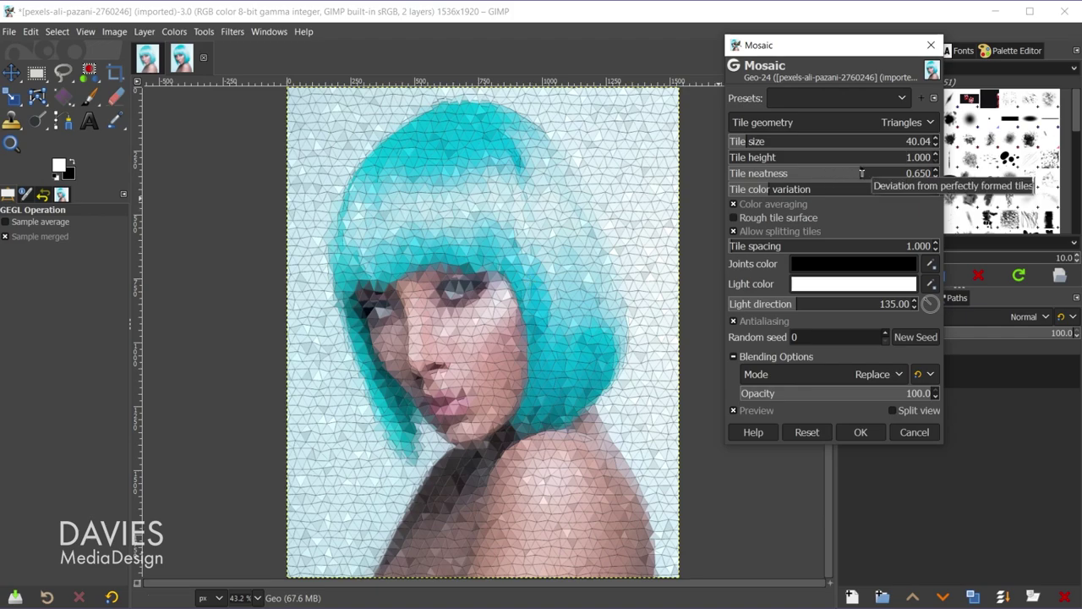
left_click_drag(863, 174, 907, 173)
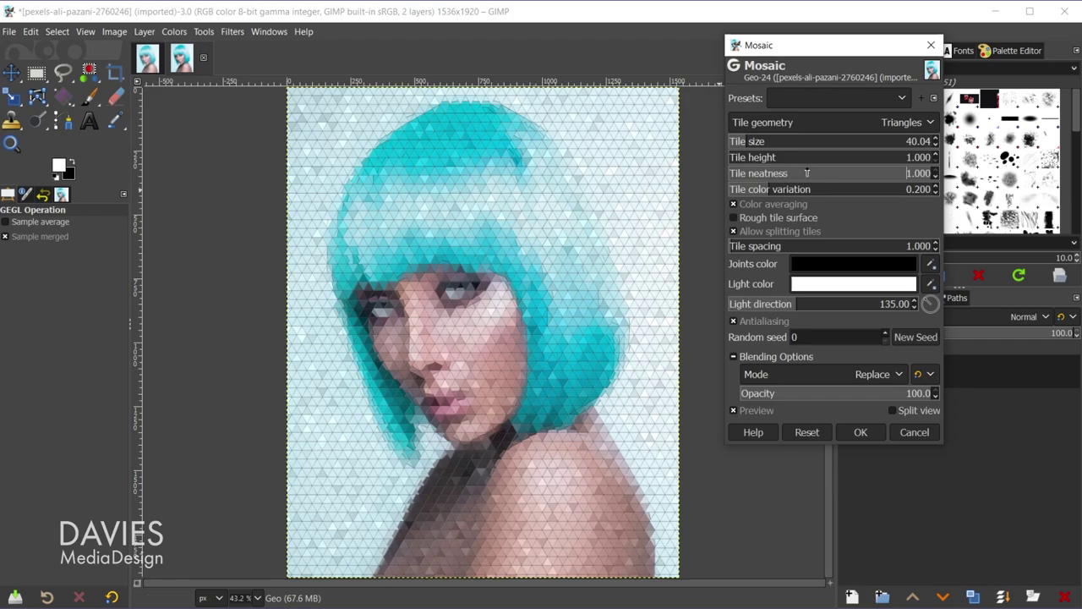
left_click_drag(807, 173, 624, 174)
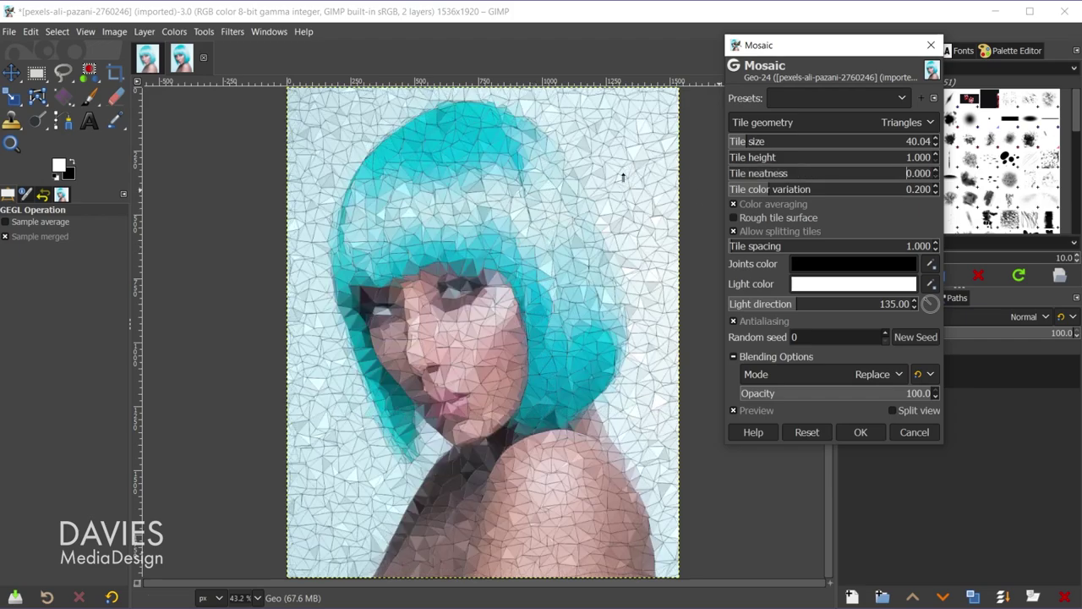
left_click(785, 173)
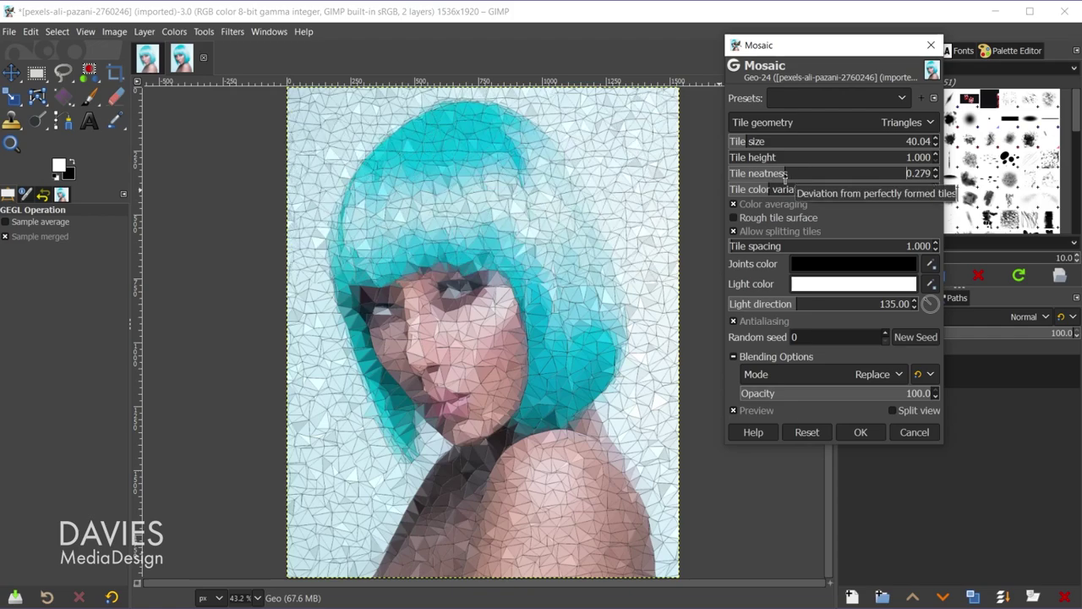
left_click_drag(785, 178, 808, 178)
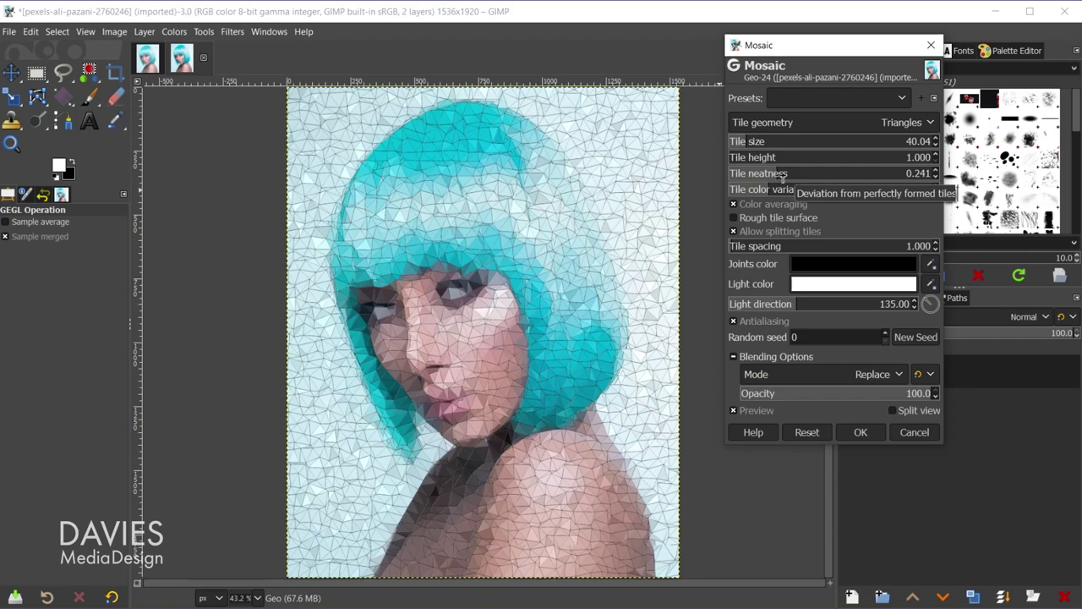
left_click_drag(808, 178, 846, 173)
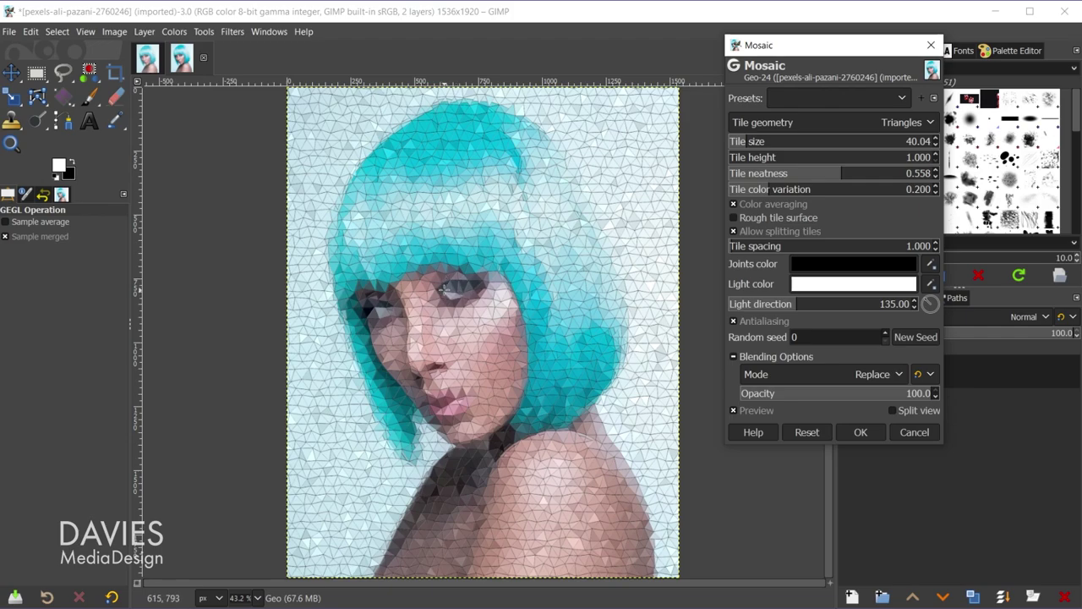
- Compare colour averaging off and on, then bring tile colour variation down to about 0.209
left_click(734, 204)
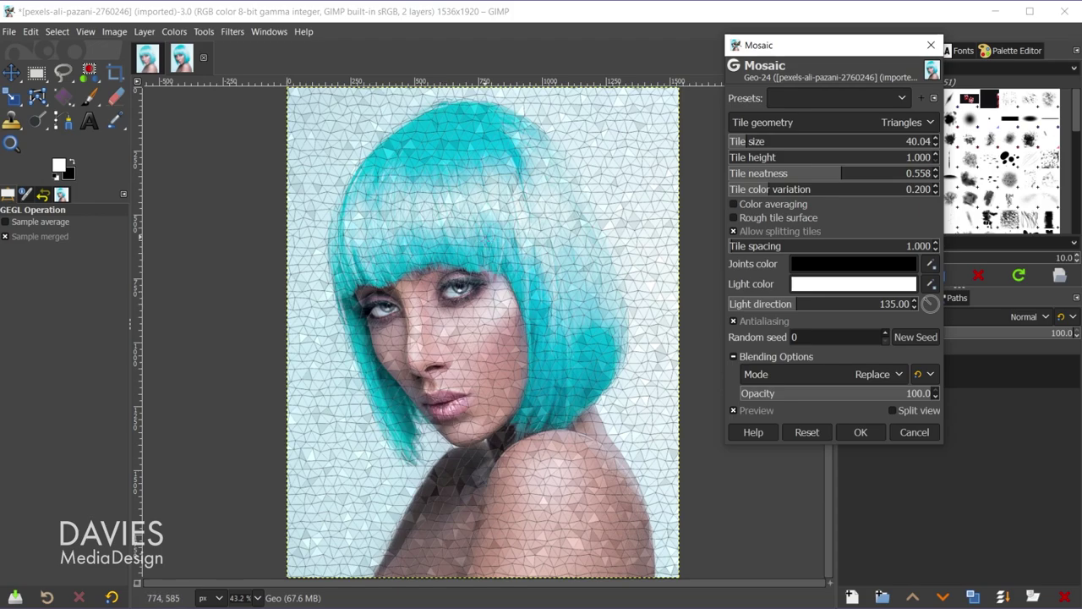
left_click(733, 204)
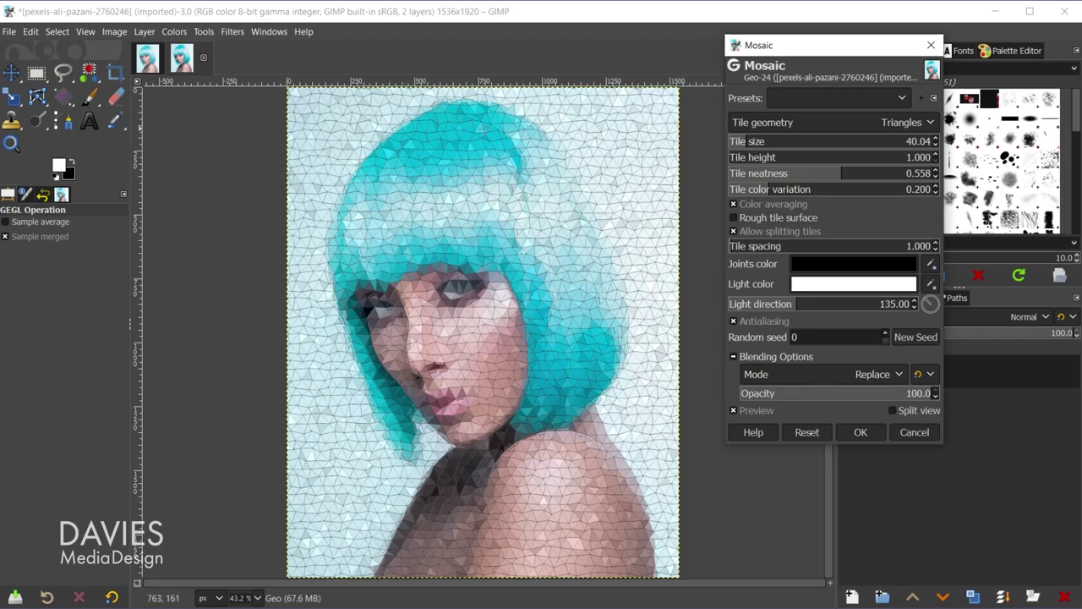
left_click_drag(766, 190, 715, 193)
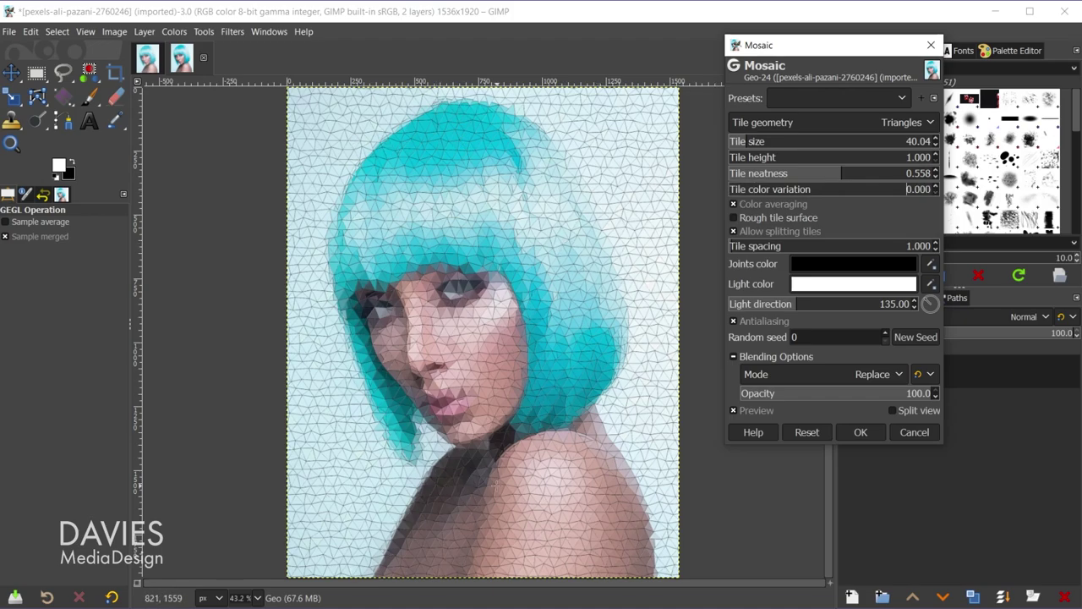
left_click_drag(776, 192, 815, 189)
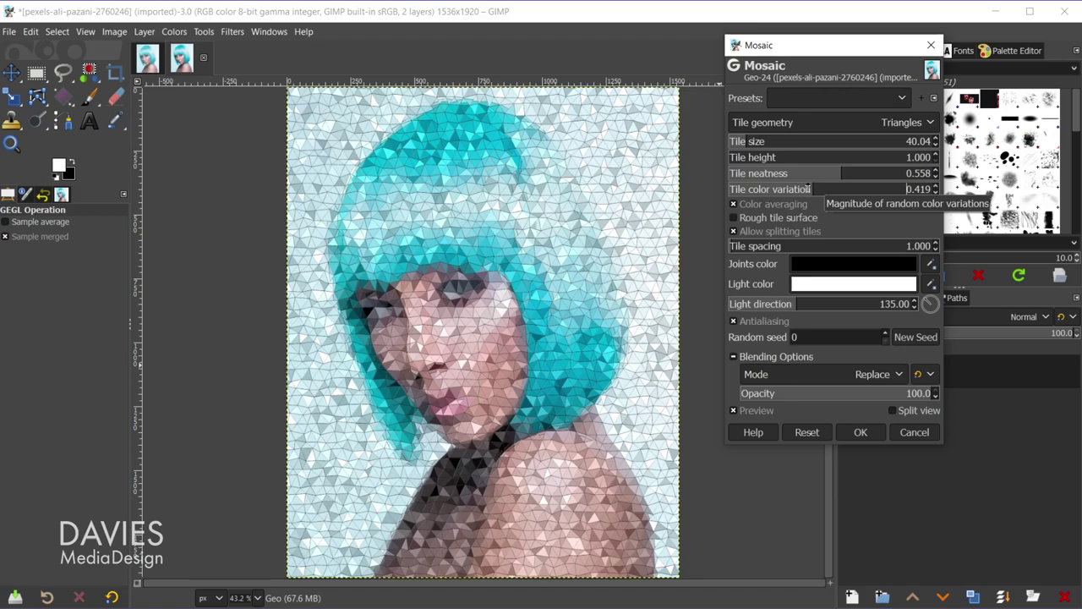
left_click_drag(807, 189, 772, 182)
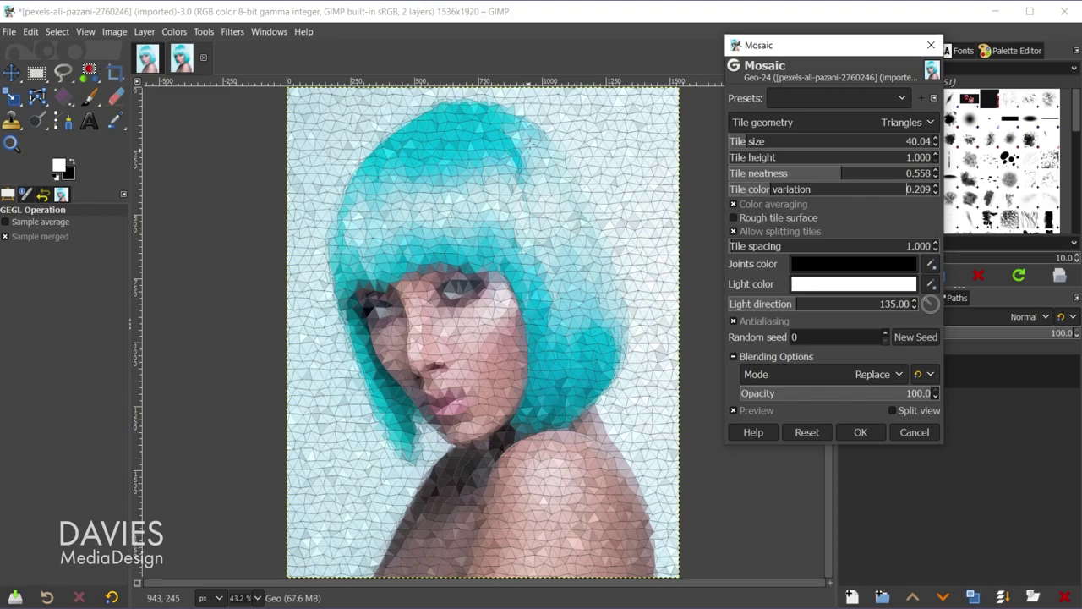
key("2")
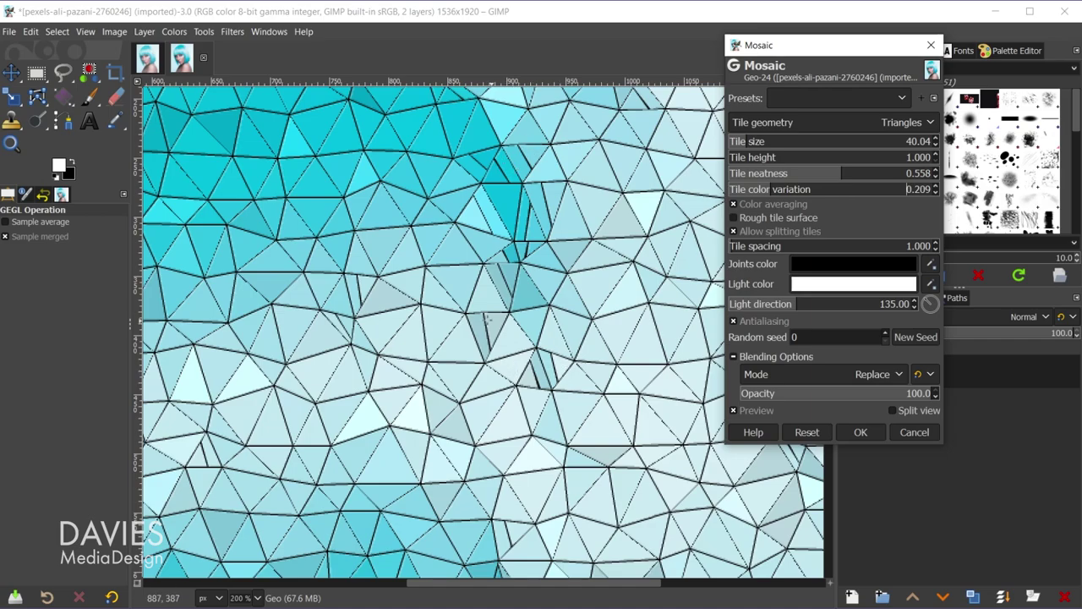
scroll(488, 319, "down", 4)
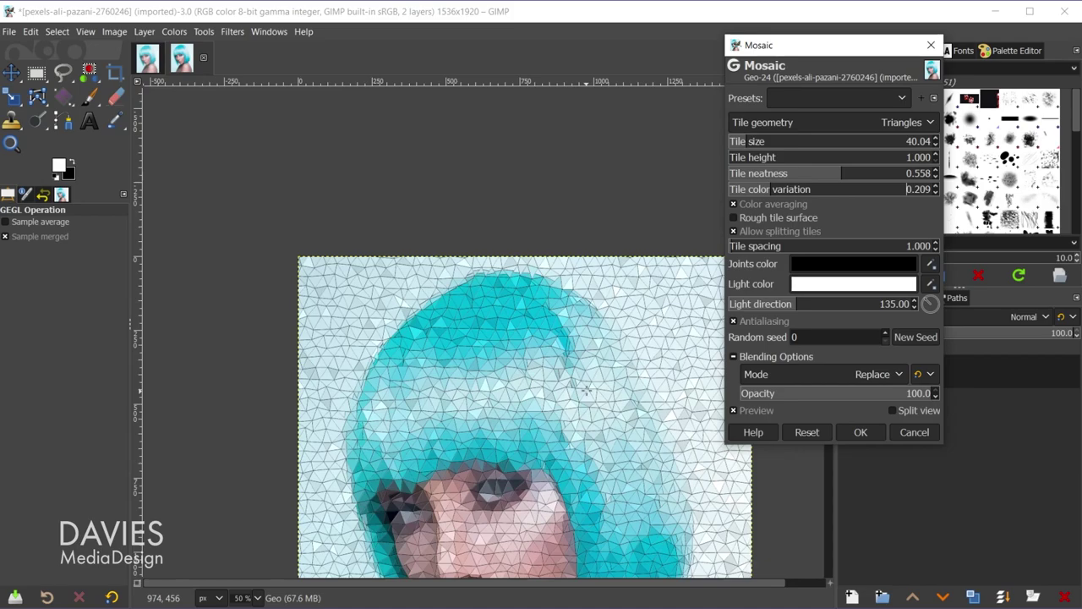
scroll(430, 453, "up", 3)
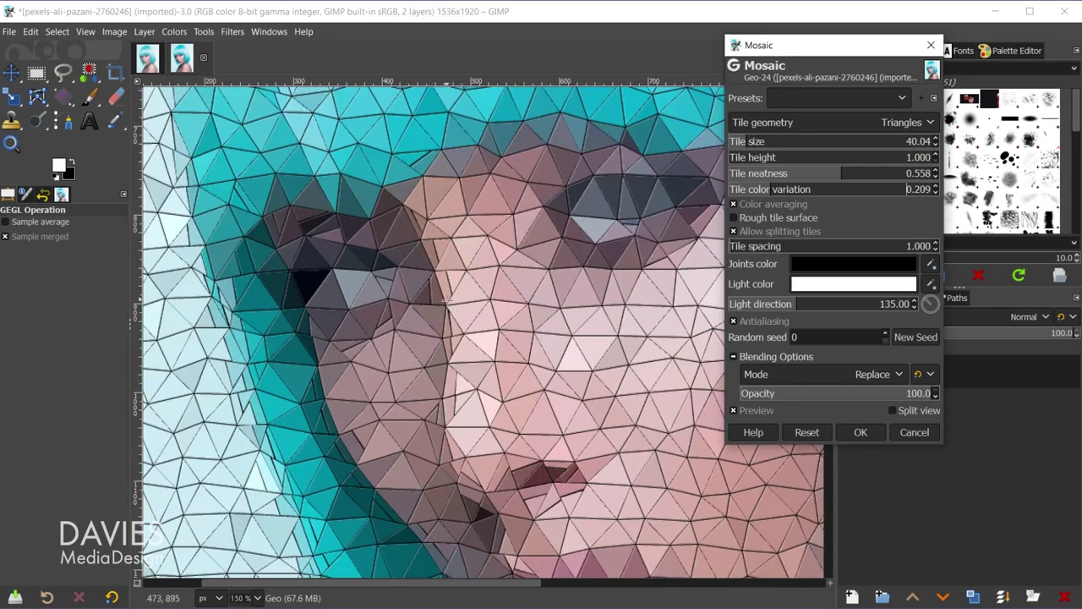
scroll(647, 498, "down", 2)
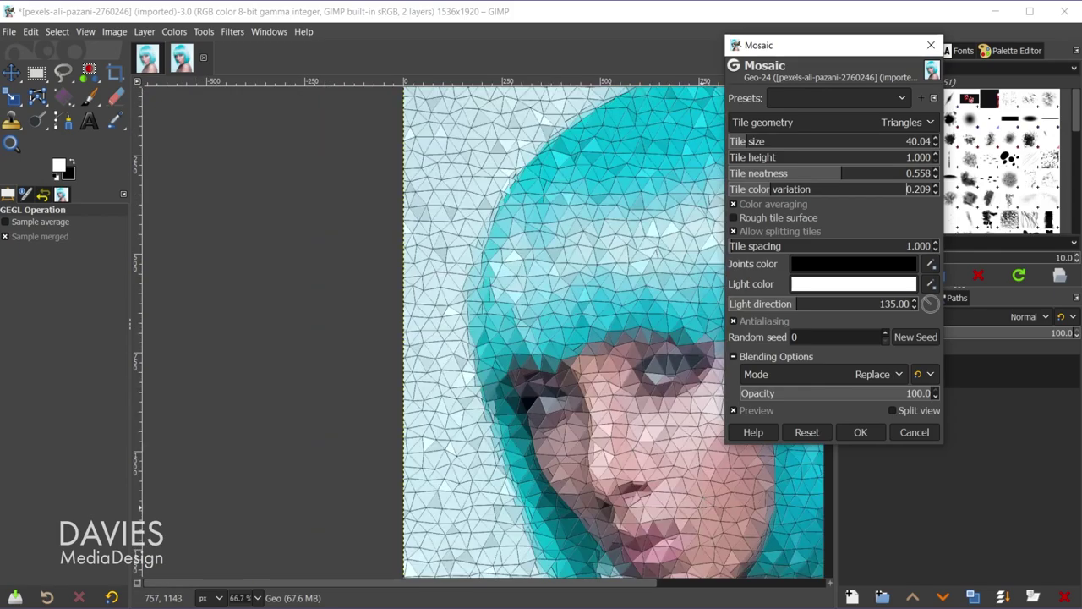
scroll(638, 586, "down", 2)
scroll(697, 529, "down", 1)
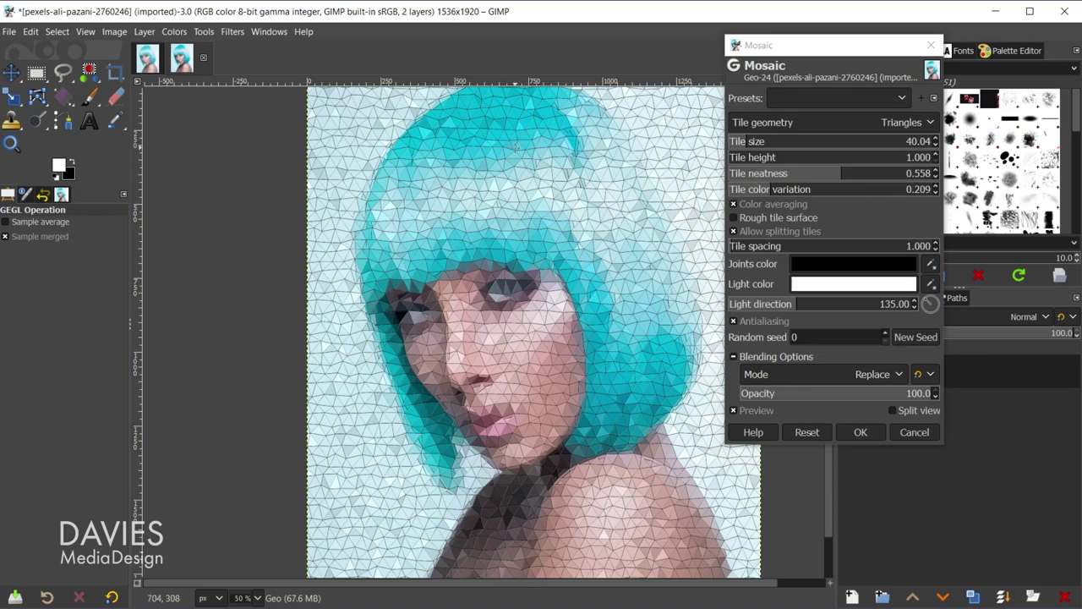
- Make the mosaic joint colour white and drop tile spacing to 0.000
left_click(813, 265)
left_click_drag(705, 264, 698, 182)
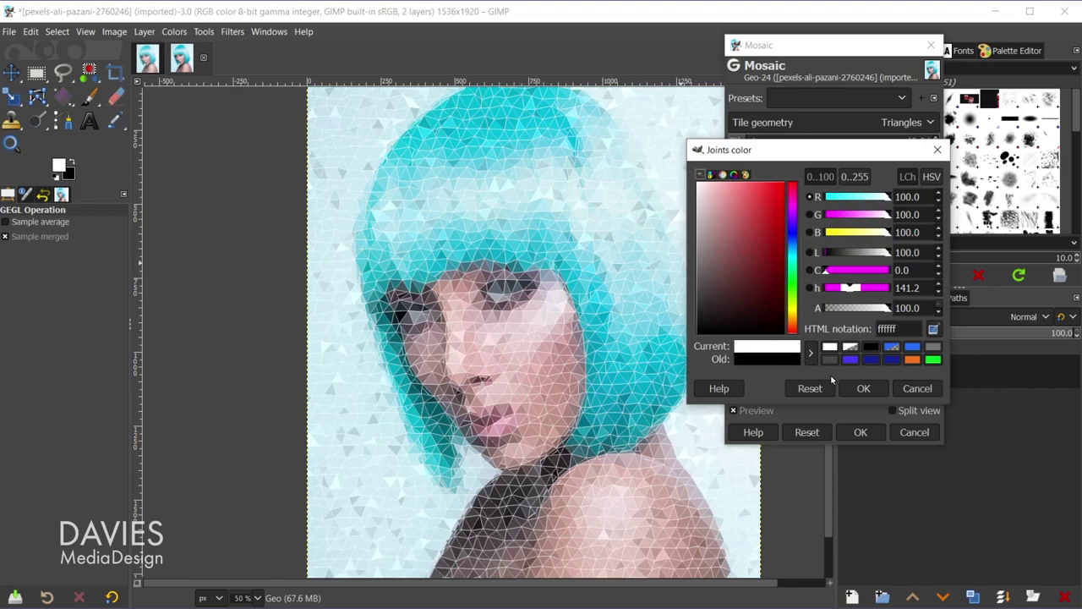
left_click(863, 389)
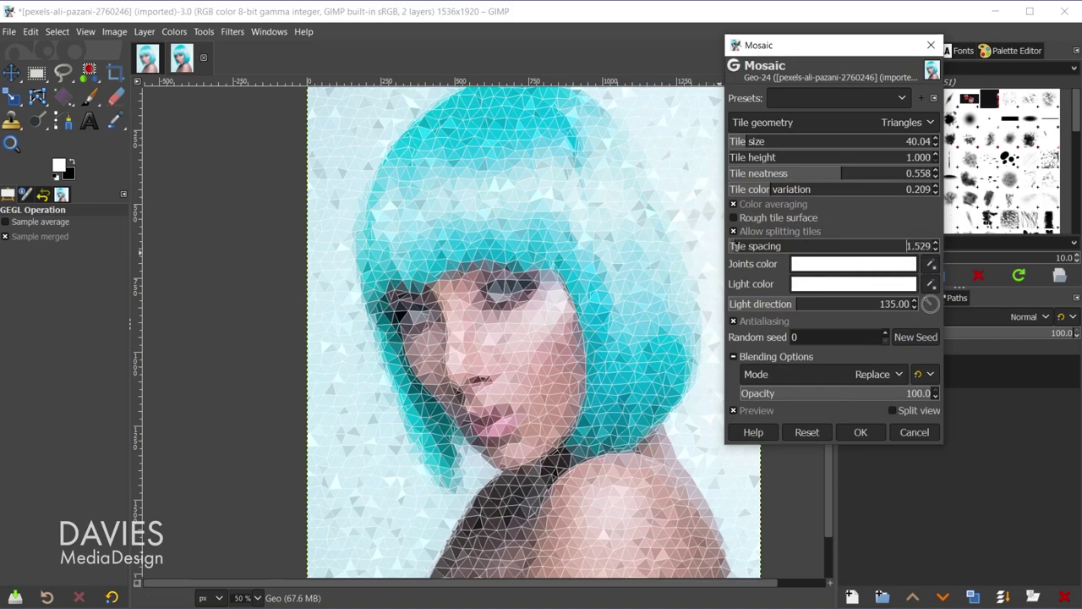
scroll(734, 246, "up", 3)
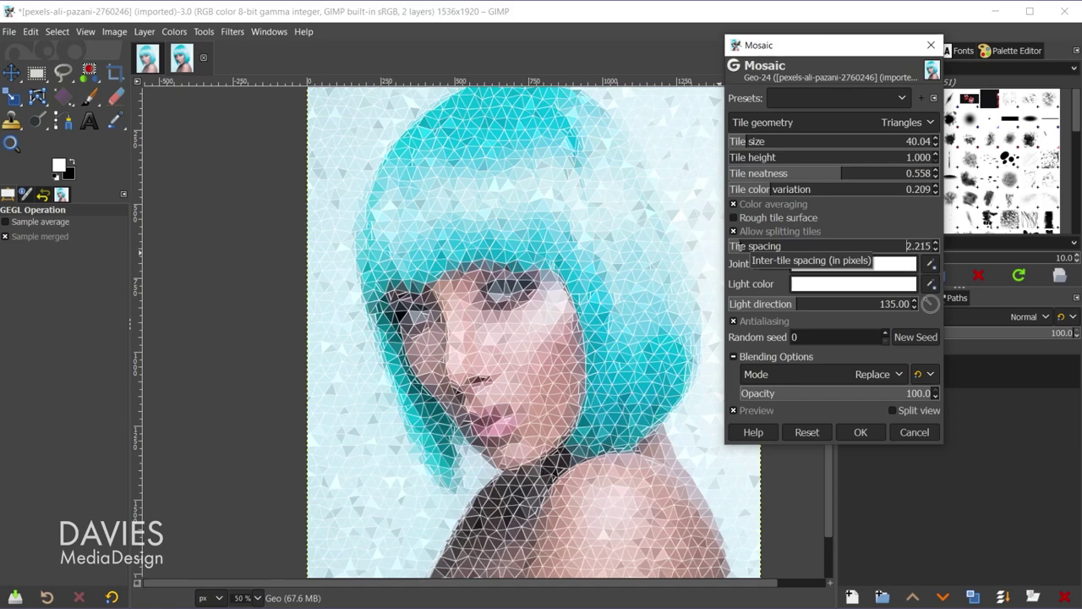
left_click_drag(736, 246, 723, 243)
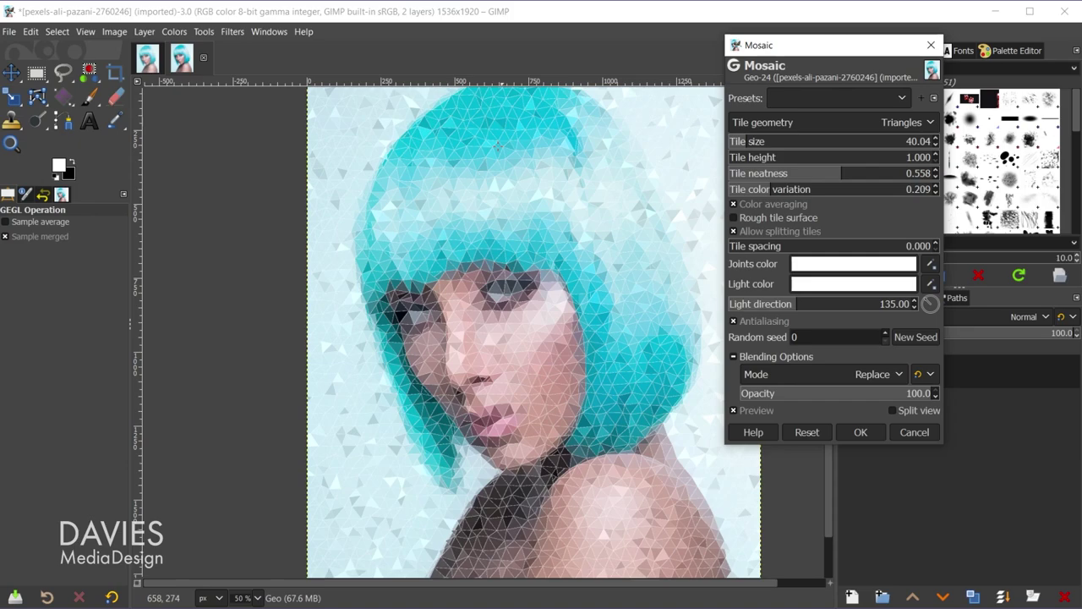
- Preview several new random seeds, reset the seed to 0, and apply the Mosaic to Geo
left_click(924, 339)
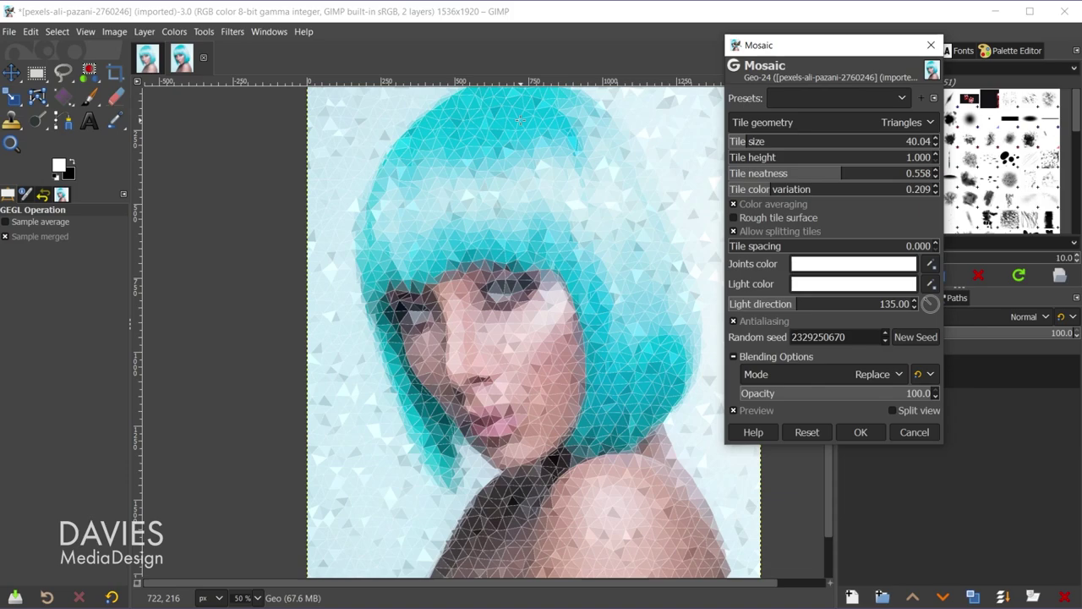
left_click(912, 338)
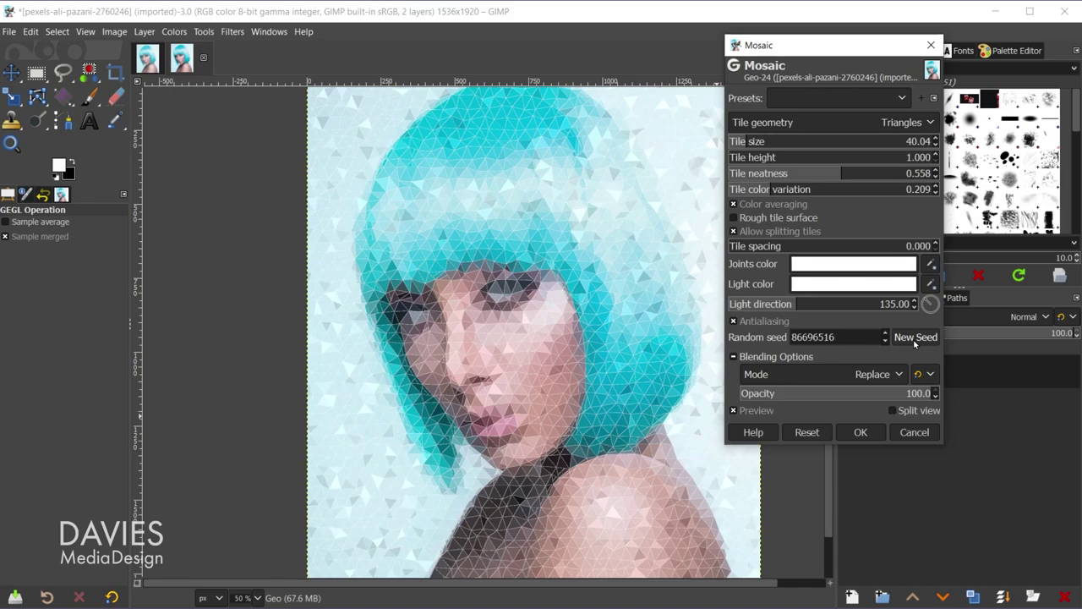
left_click(914, 338)
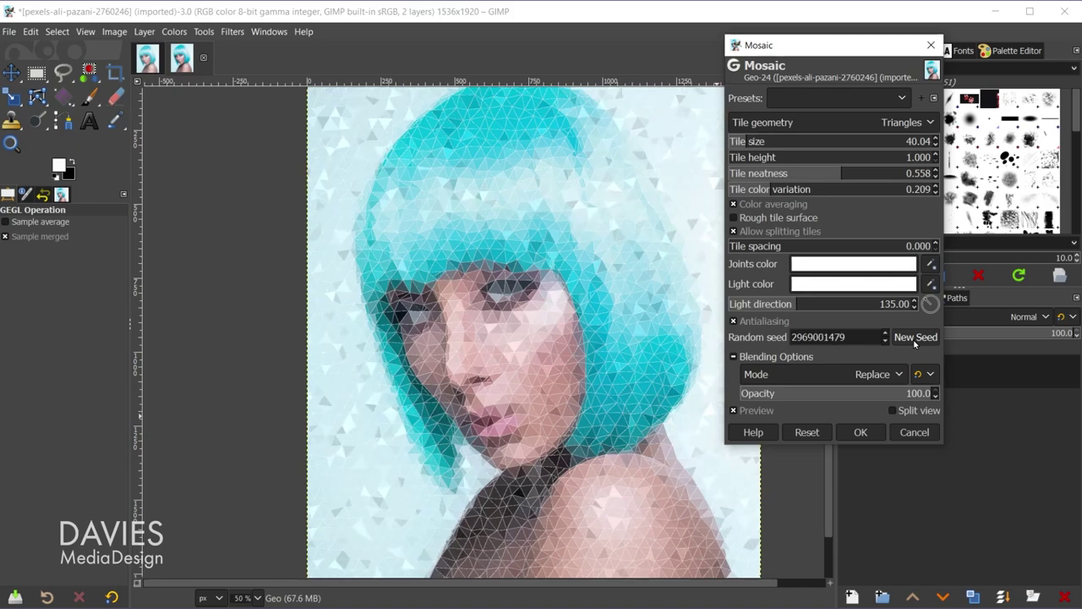
left_click(914, 339)
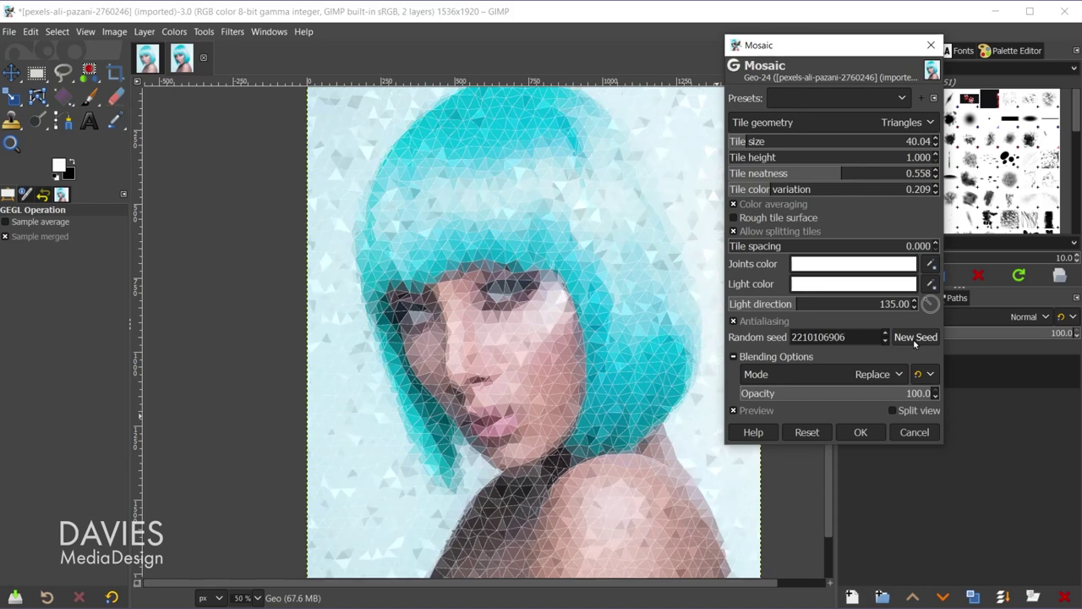
left_click(914, 339)
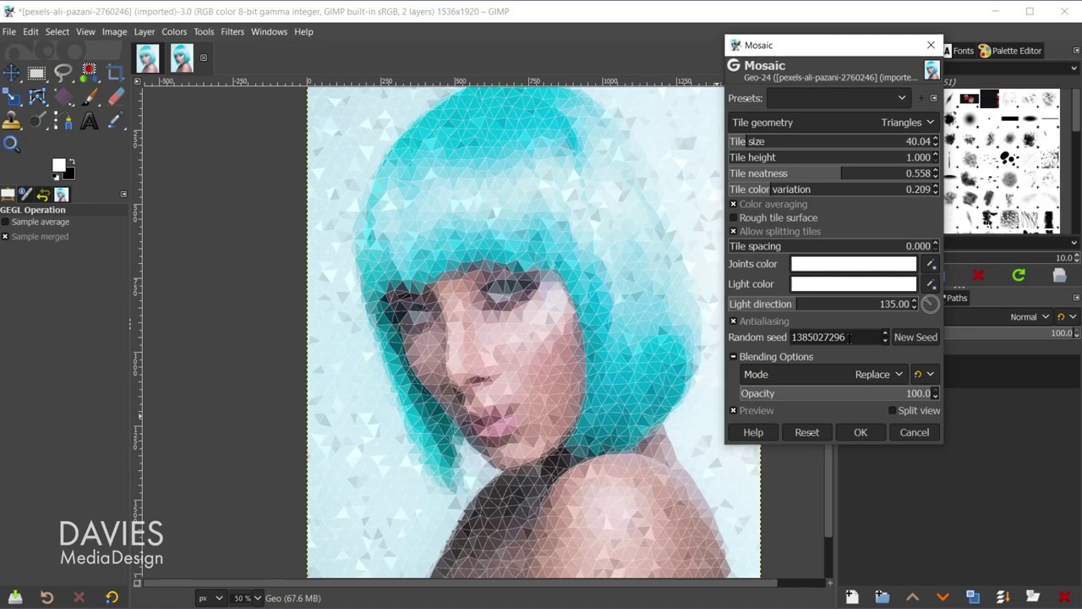
double_click(812, 338)
type("0")
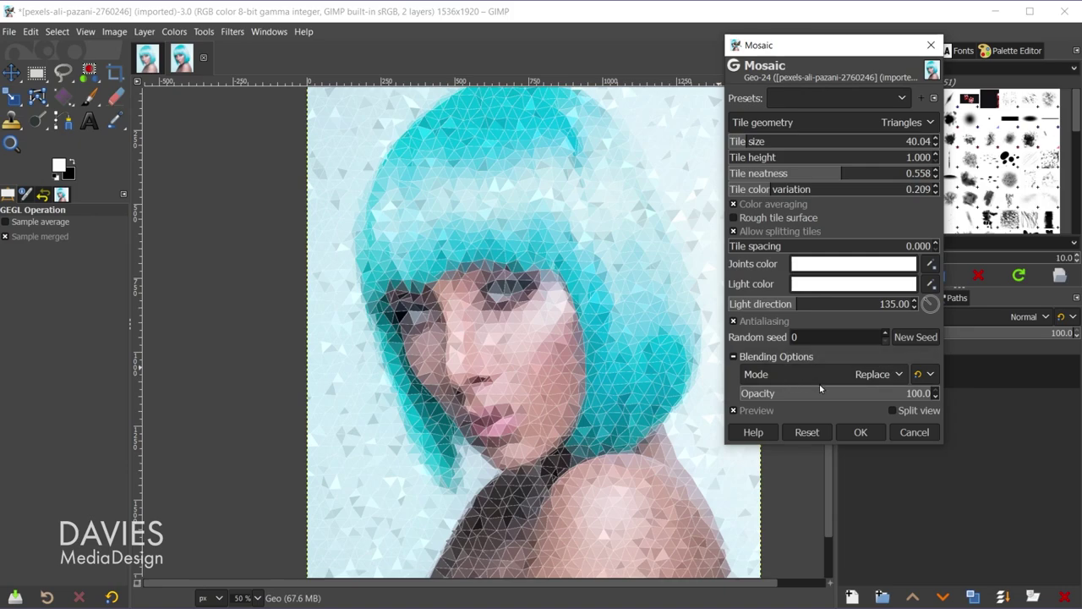
left_click(861, 432)
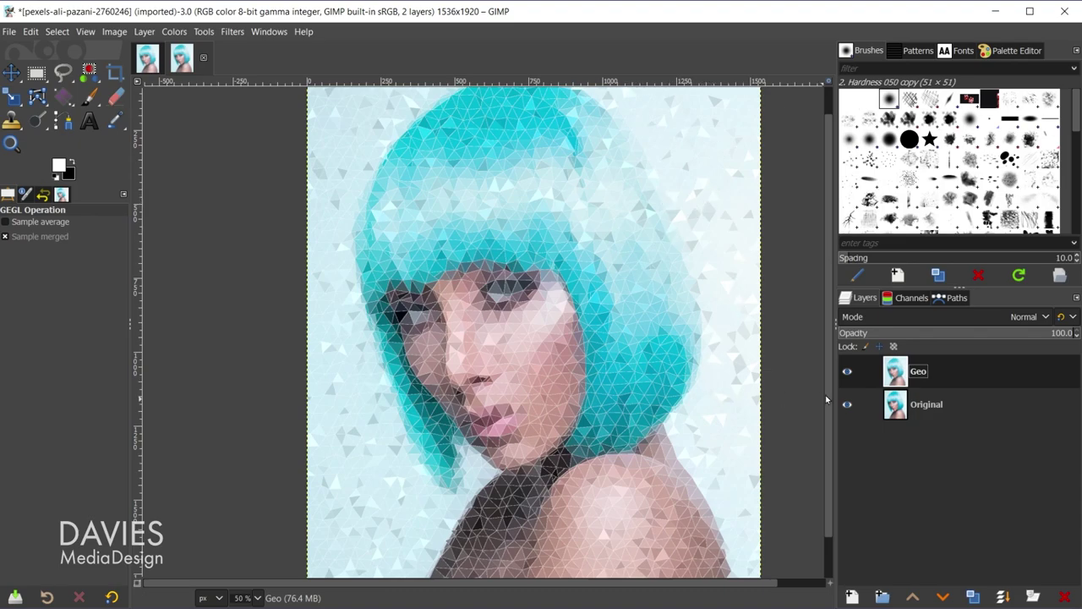
- Hide the Geo mosaic layer and make the Original layer the active one
left_click(846, 372)
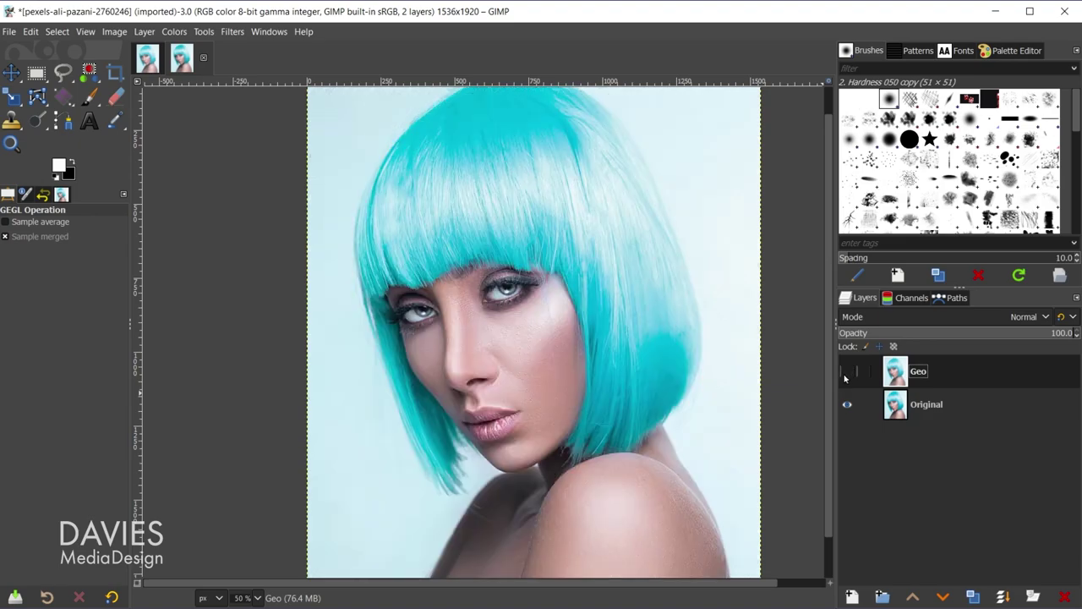
left_click(899, 413)
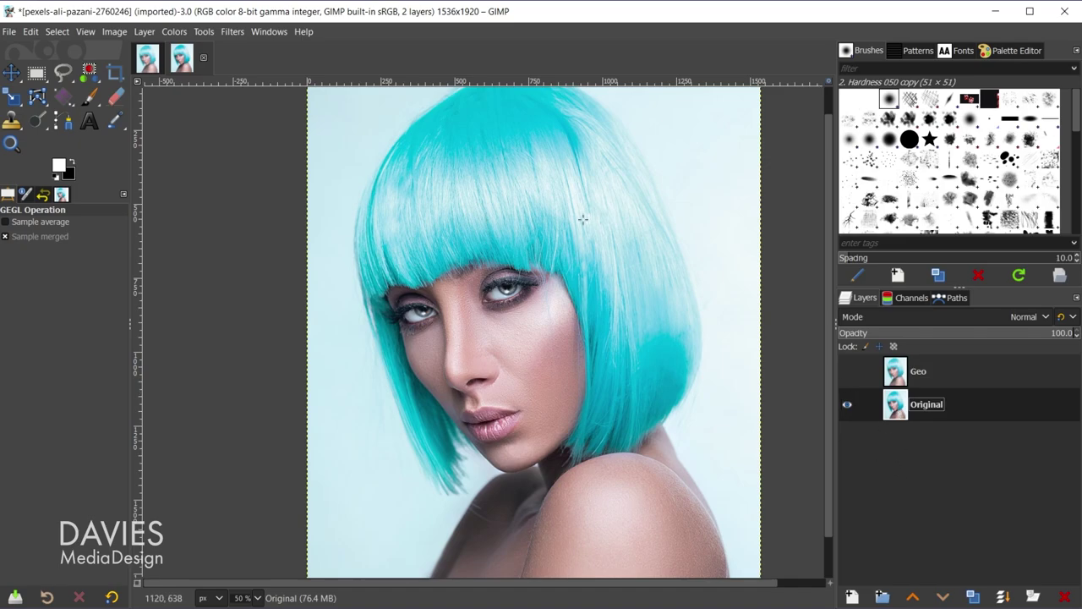
- Switch to Foreground Select and roughly trace around the woman's head and shoulders
right_click(57, 76)
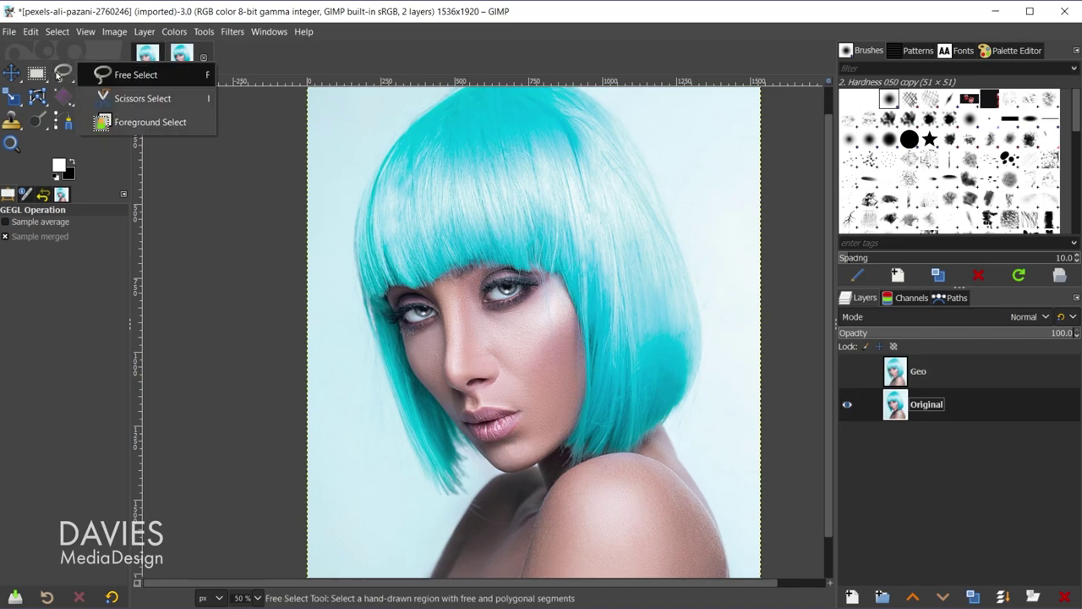
left_click(164, 123)
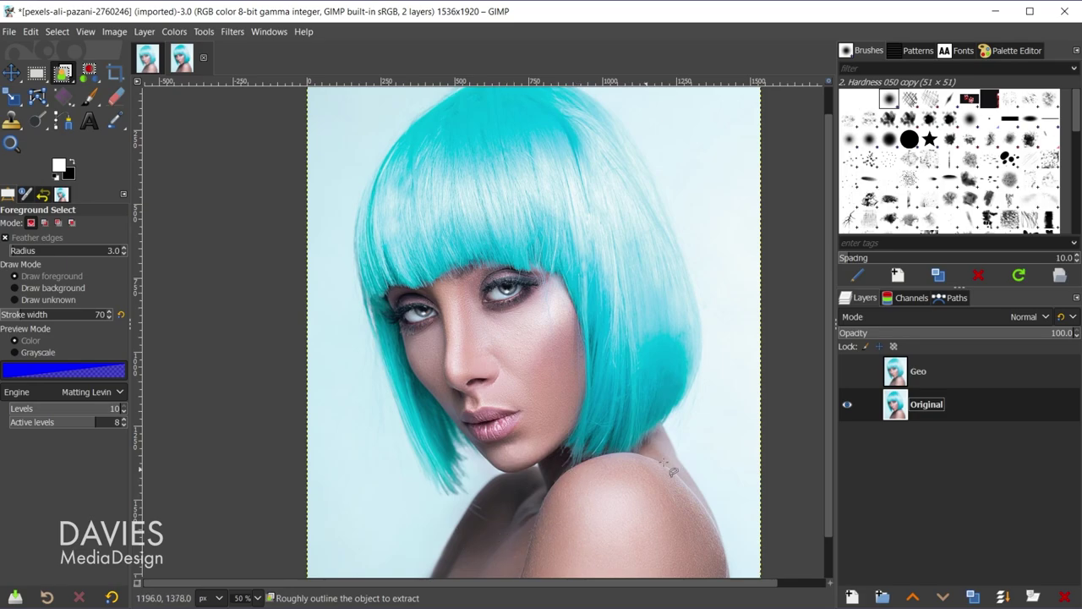
scroll(687, 421, "down", 1)
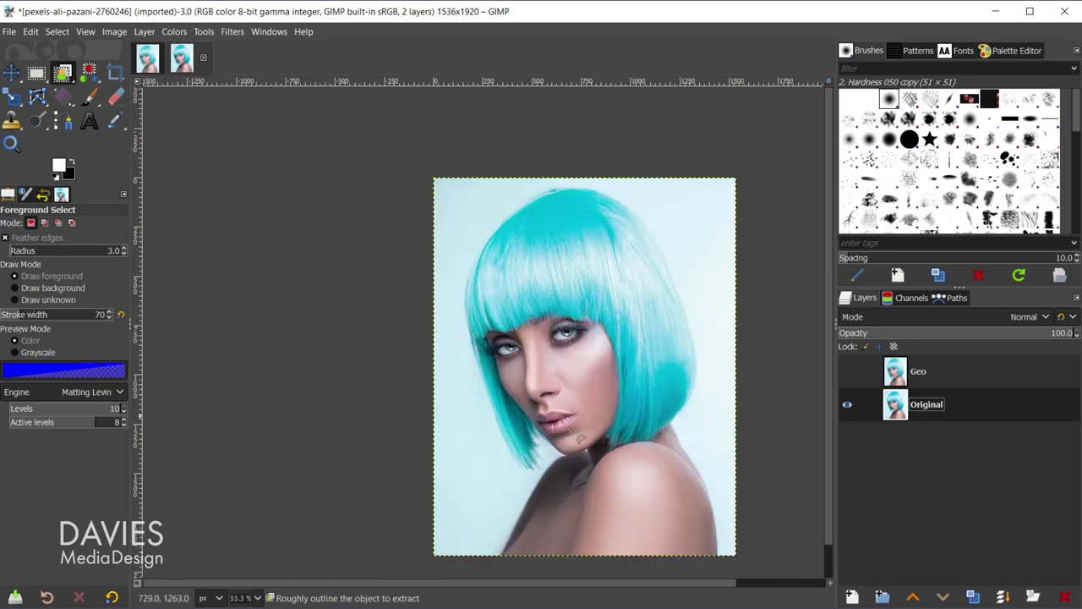
scroll(667, 440, "down", 1)
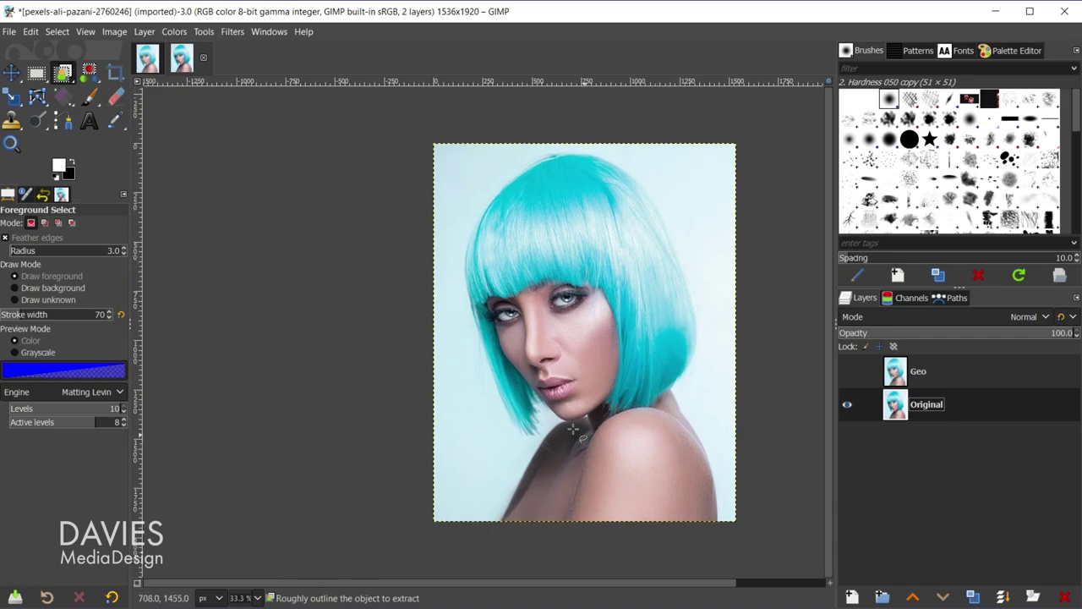
mouse_move(494, 533)
left_mouse_down()
mouse_move(529, 437)
mouse_move(493, 413)
mouse_move(472, 375)
mouse_move(449, 270)
mouse_move(453, 219)
mouse_move(486, 164)
mouse_move(544, 143)
mouse_move(620, 155)
mouse_move(656, 179)
mouse_move(681, 216)
mouse_move(707, 335)
mouse_move(688, 398)
mouse_move(724, 497)
left_mouse_up()
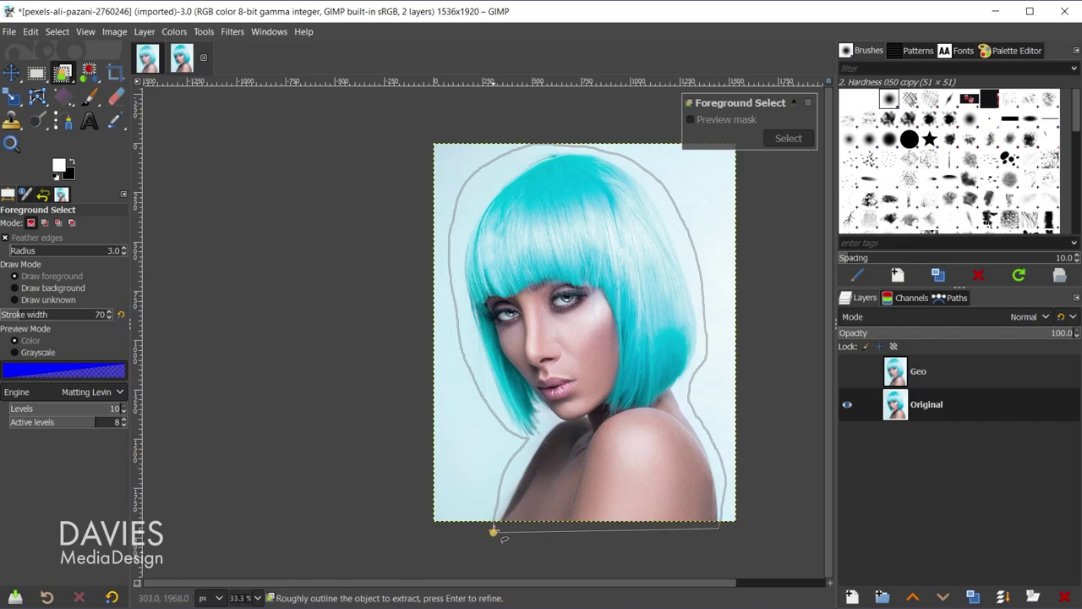
- Convert the outline into a foreground mask and set the stroke width to 146
key("Return")
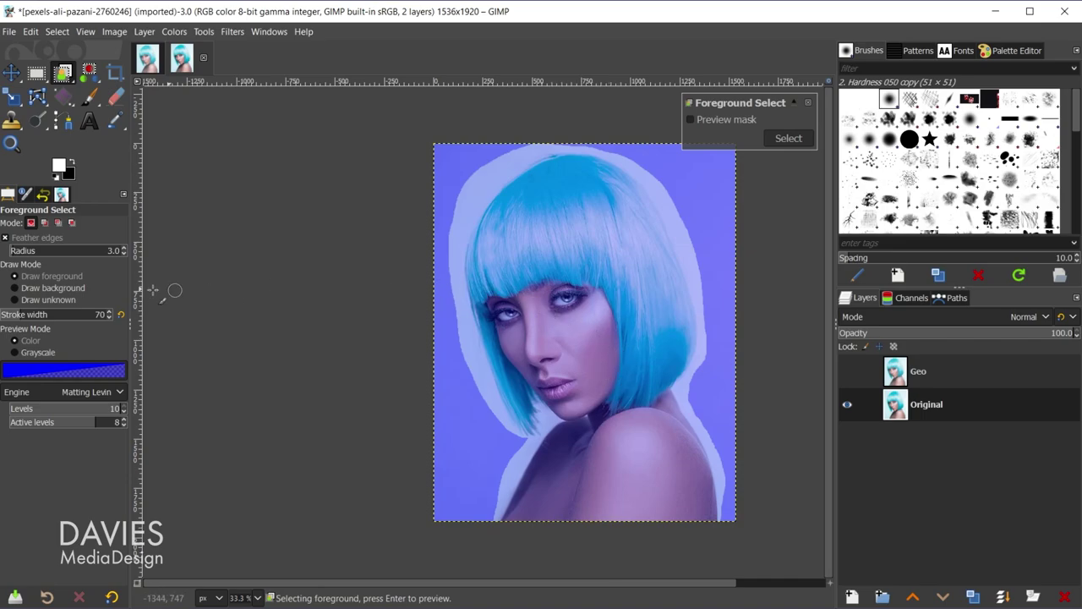
key("bracketright")
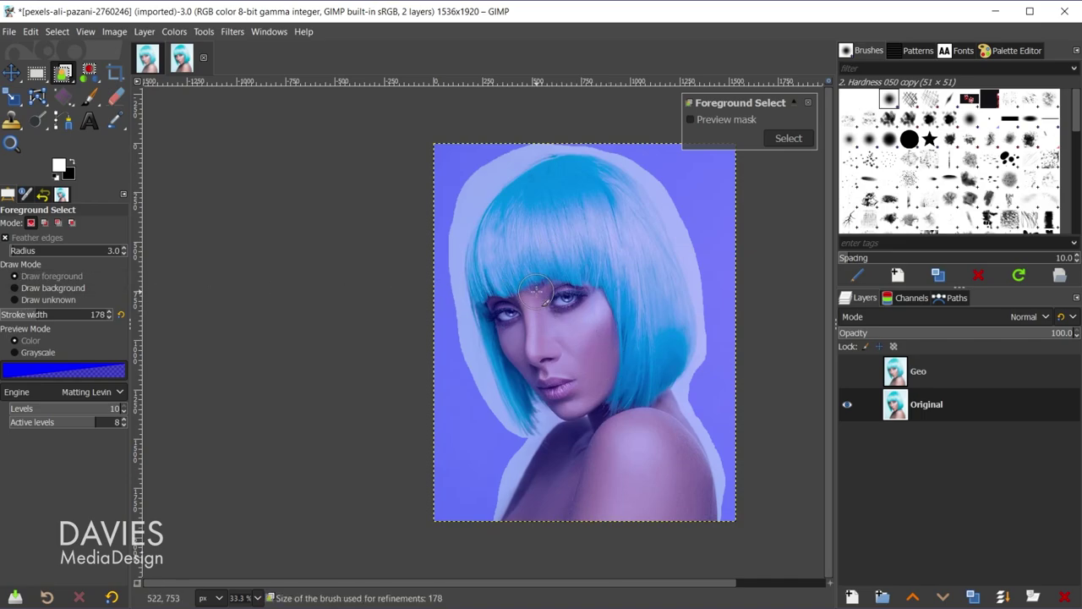
key("bracketleft")
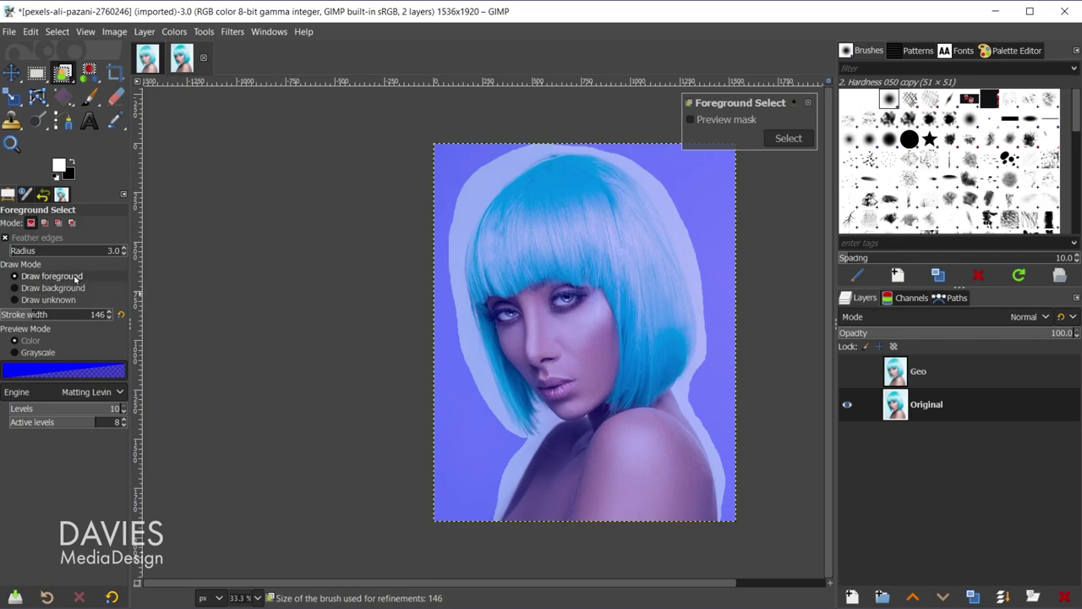
- With black as foreground, paint the cheek, hair edge and top of the hair as foreground
key("bracketleft")
key("bracketleft")
key("bracketleft")
key("bracketleft")
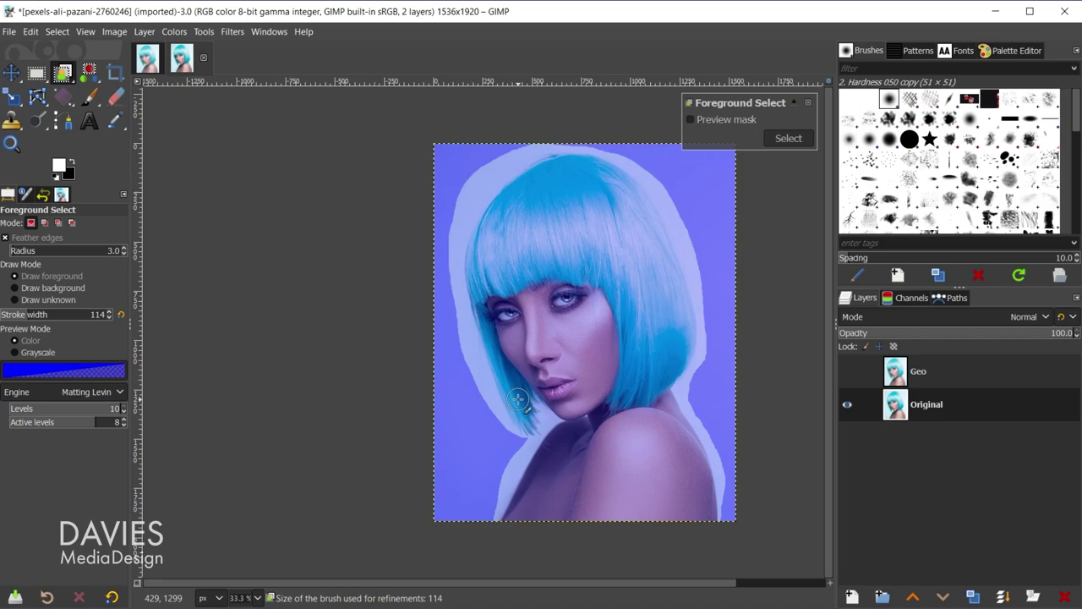
key("bracketleft")
left_click(71, 166)
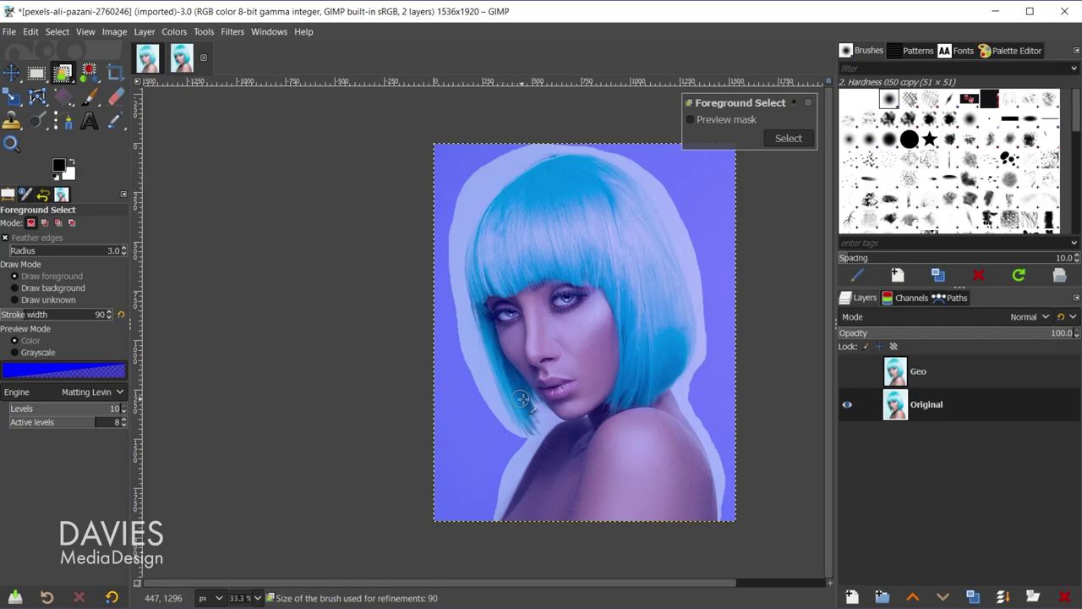
mouse_move(518, 399)
left_mouse_down()
mouse_move(483, 283)
mouse_move(486, 252)
mouse_move(570, 171)
mouse_move(647, 238)
mouse_move(680, 327)
mouse_move(657, 406)
mouse_move(705, 517)
mouse_move(517, 531)
mouse_move(566, 441)
mouse_move(603, 431)
mouse_move(612, 409)
mouse_move(595, 391)
mouse_move(569, 407)
mouse_move(516, 370)
left_mouse_up()
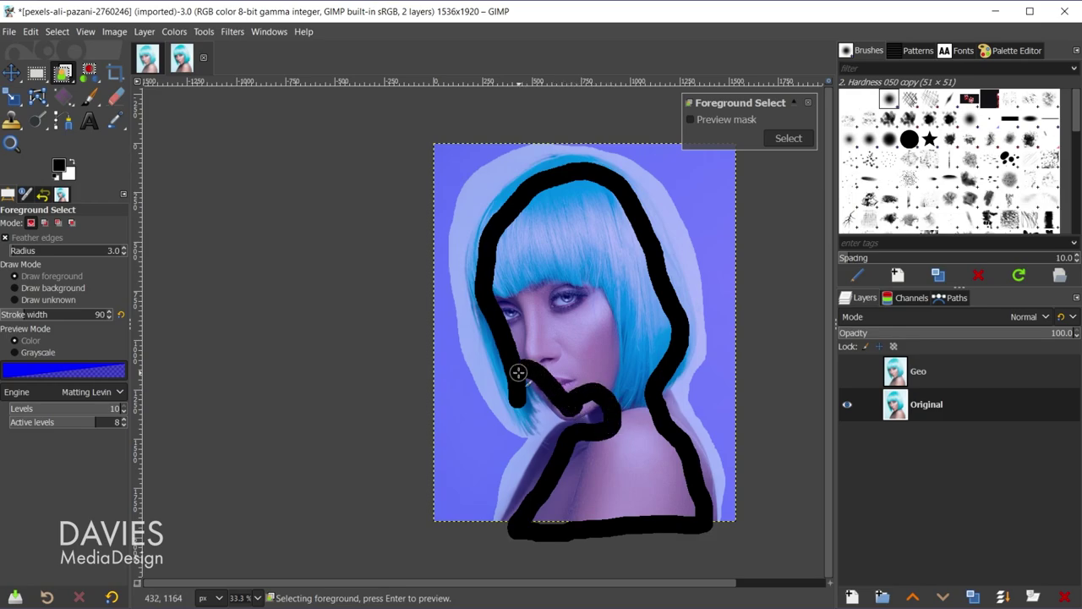
key("Return")
key("bracketright")
key("bracketright")
mouse_move(498, 245)
left_mouse_down()
mouse_move(534, 210)
mouse_move(593, 197)
mouse_move(495, 267)
mouse_move(585, 240)
mouse_move(630, 245)
mouse_move(507, 302)
mouse_move(644, 287)
mouse_move(518, 336)
mouse_move(623, 331)
mouse_move(648, 348)
mouse_move(571, 365)
mouse_move(578, 381)
mouse_move(632, 391)
mouse_move(604, 512)
mouse_move(569, 493)
mouse_move(578, 464)
mouse_move(538, 514)
mouse_move(609, 501)
mouse_move(658, 521)
mouse_move(680, 490)
mouse_move(649, 453)
mouse_move(651, 424)
mouse_move(687, 484)
mouse_move(687, 467)
mouse_move(648, 397)
left_mouse_up()
- Paint foreground strokes on the right hair, beside the lips and along the hair edge, undoing missteps
key("ctrl+z")
left_click_drag(654, 335, 609, 210)
key("ctrl+z")
key("bracketleft")
key("bracketleft")
key("bracketleft")
key("bracketleft")
key("bracketleft")
key("bracketleft")
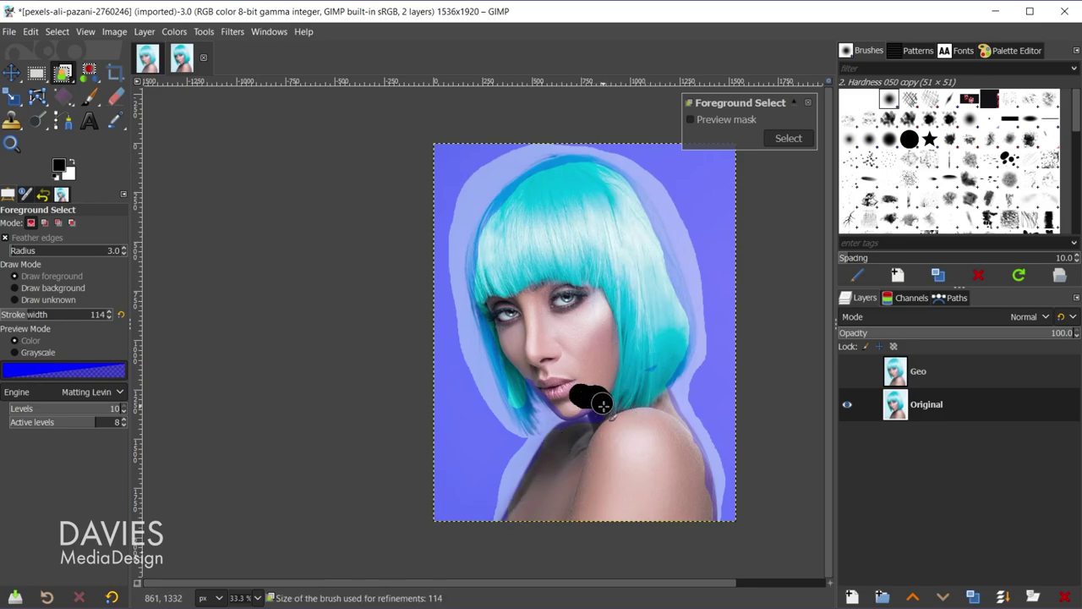
scroll(490, 431, "up", 2)
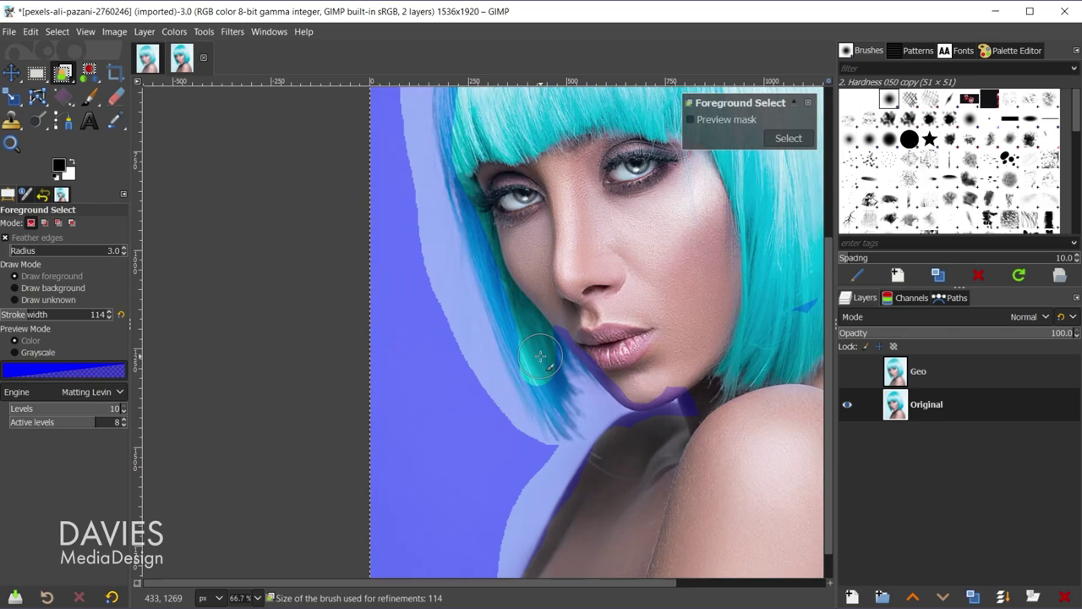
key("bracketleft")
key("bracketleft")
key("bracketleft")
key("bracketleft")
key("bracketleft")
left_click_drag(575, 305, 616, 350)
key("ctrl+z")
left_click_drag(535, 383, 449, 208)
key("ctrl+z")
- Try further hair-edge strokes, undo them, and preview the mask at stroke width 54
scroll(605, 315, "down", 1)
scroll(604, 315, "down", 3)
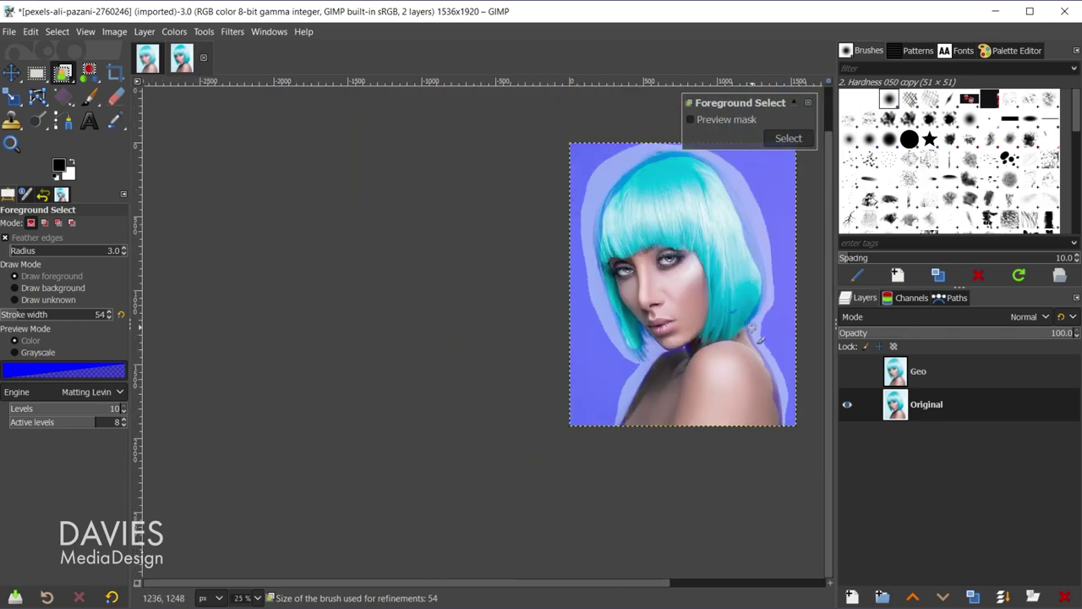
left_click_drag(728, 306, 739, 332)
key("ctrl+z")
scroll(751, 270, "up", 2)
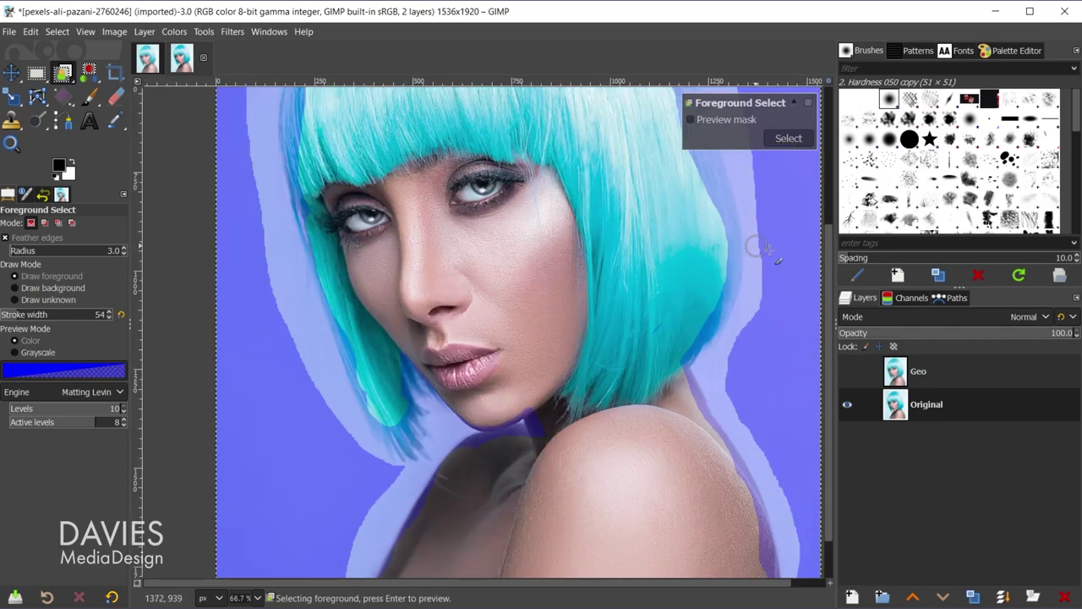
scroll(797, 237, "up", 2)
mouse_move(649, 156)
left_mouse_down()
mouse_move(690, 203)
mouse_move(740, 347)
mouse_move(745, 386)
mouse_move(717, 451)
left_mouse_up()
key("ctrl+z")
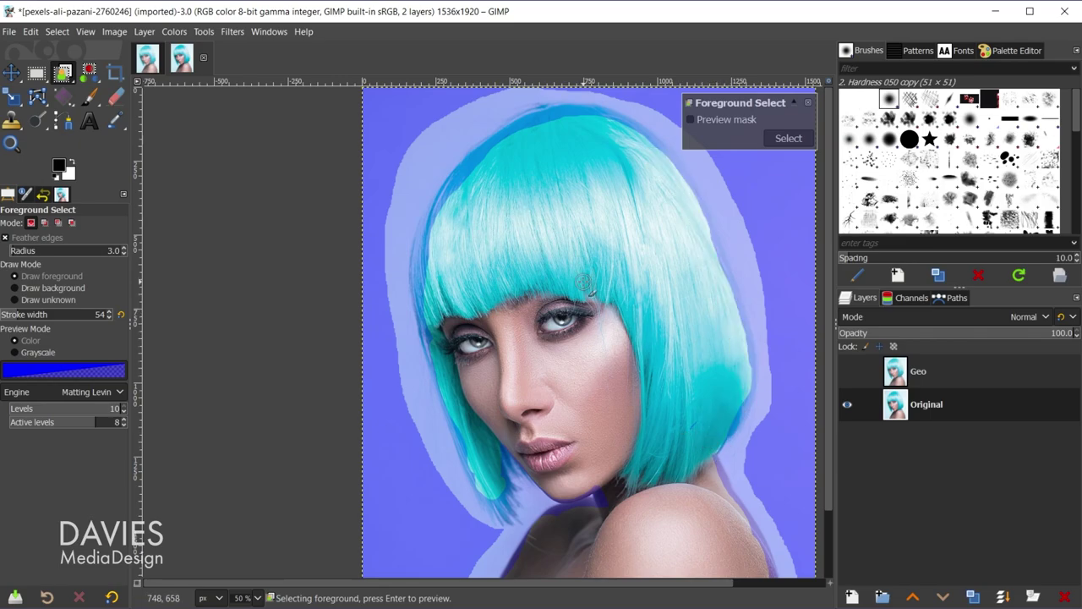
key("Return")
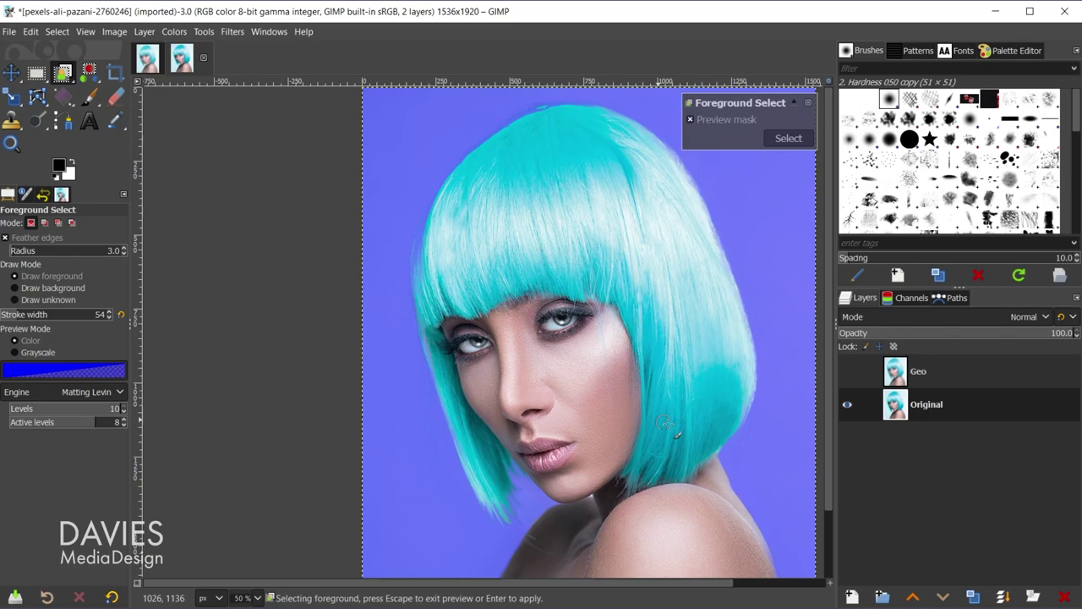
- Mark the hair's left edge as foreground and apply the extraction as a selection of the woman
scroll(667, 422, "down", 2)
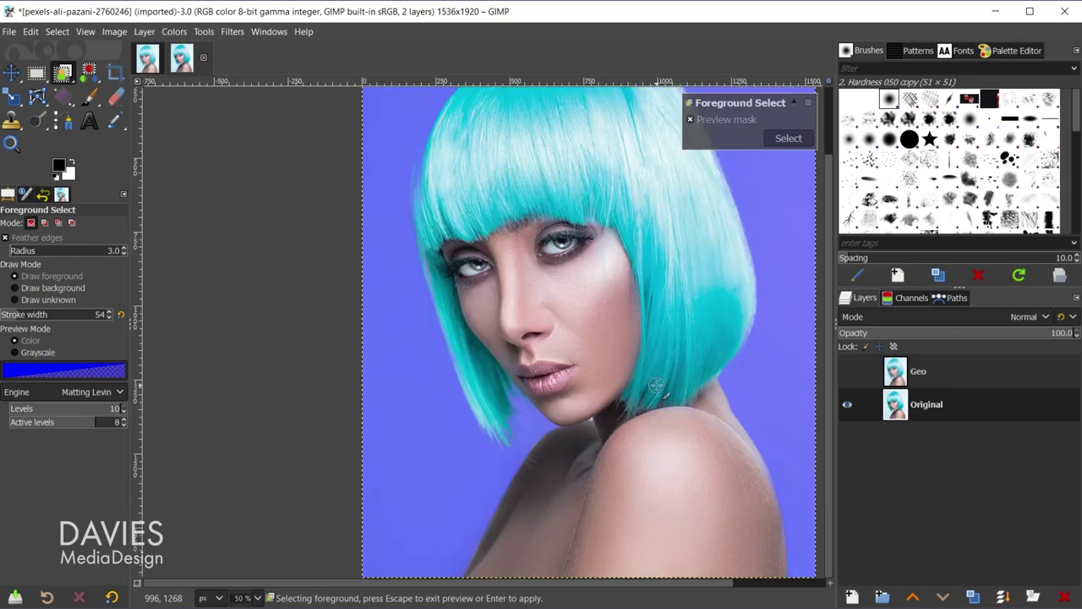
scroll(658, 385, "up", 2)
mouse_move(421, 275)
left_mouse_down()
mouse_move(424, 235)
mouse_move(451, 204)
left_mouse_up()
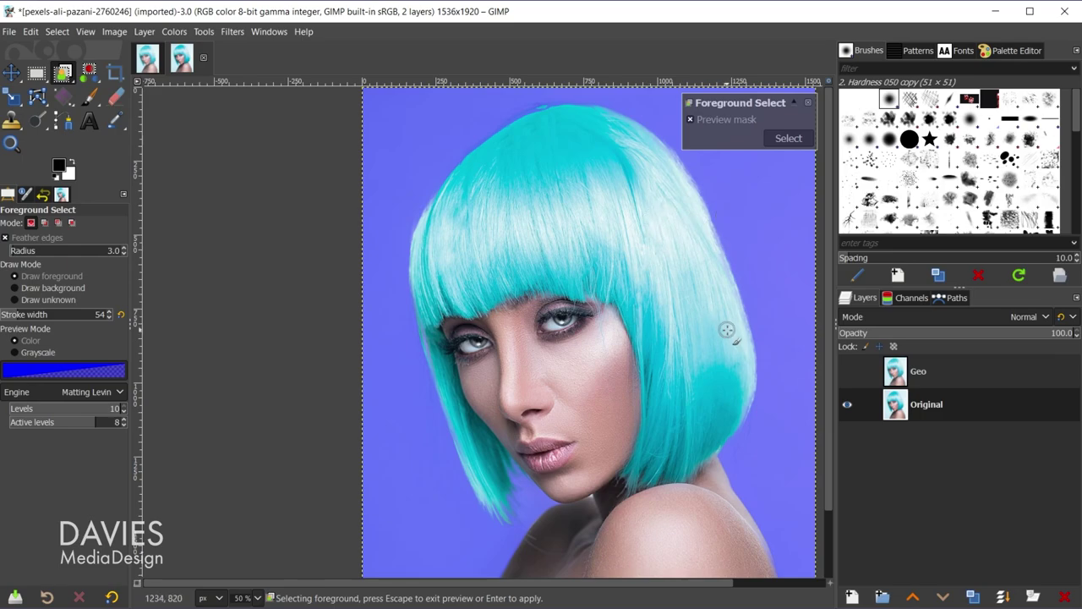
scroll(728, 330, "down", 1)
key("Return")
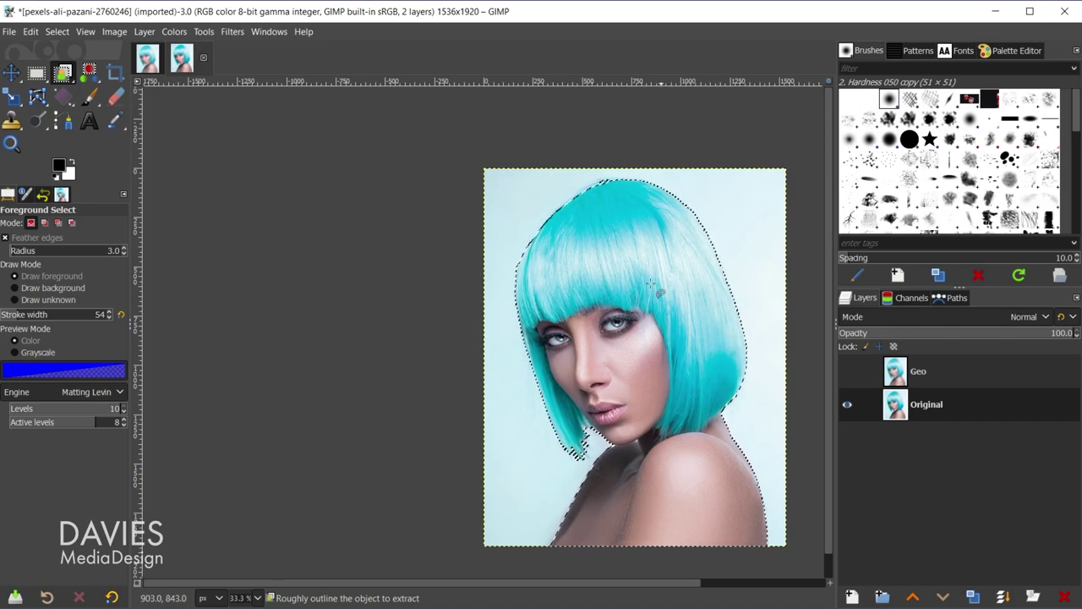
- Fill the holes in the woman's selection with Select > Remove Holes
left_click(55, 31)
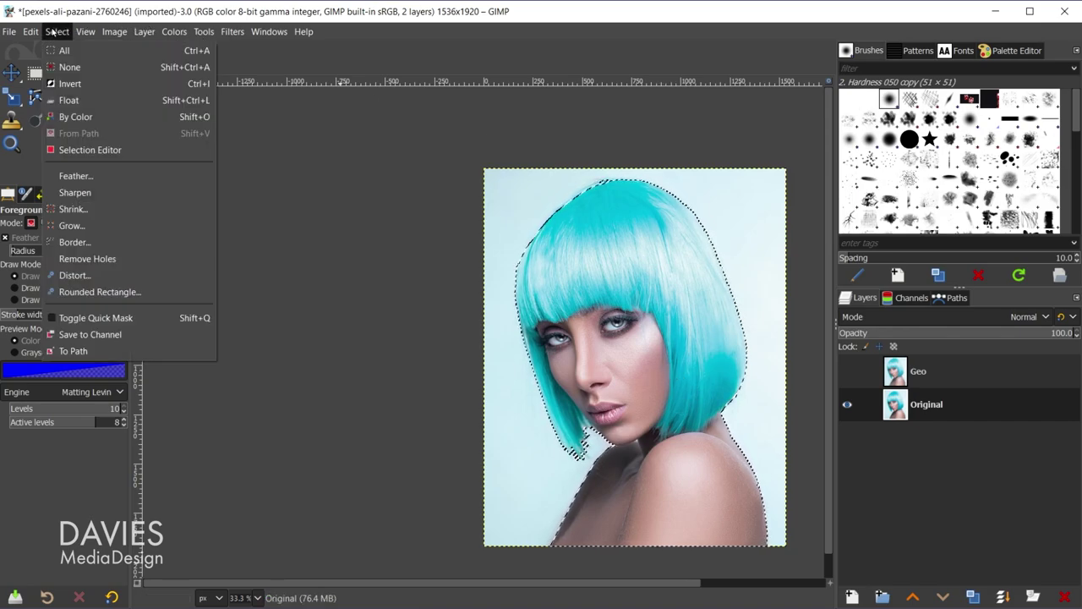
left_click(87, 259)
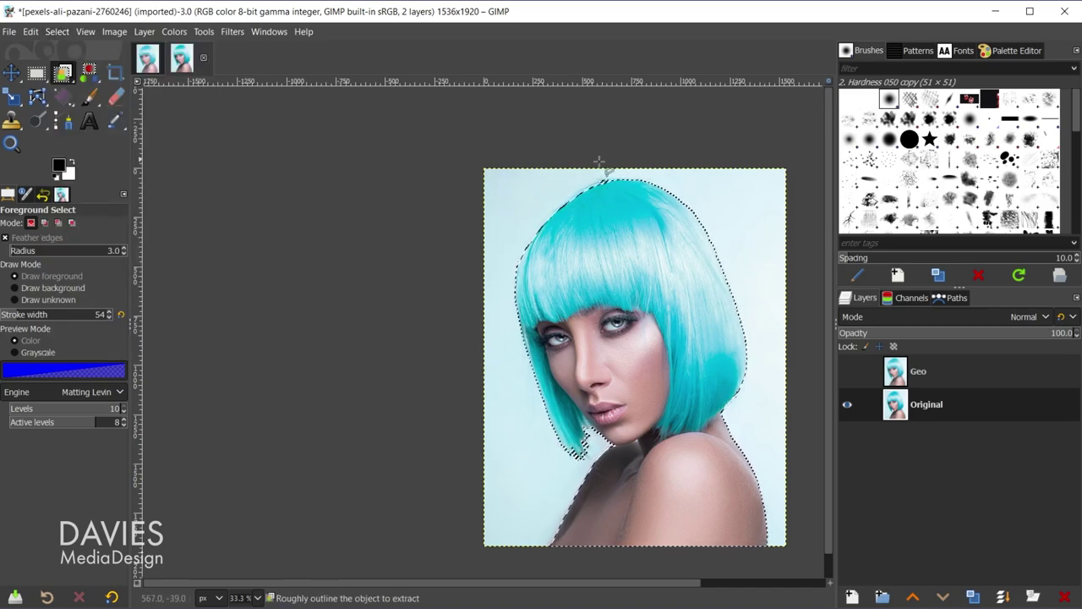
scroll(625, 187, "up", 5)
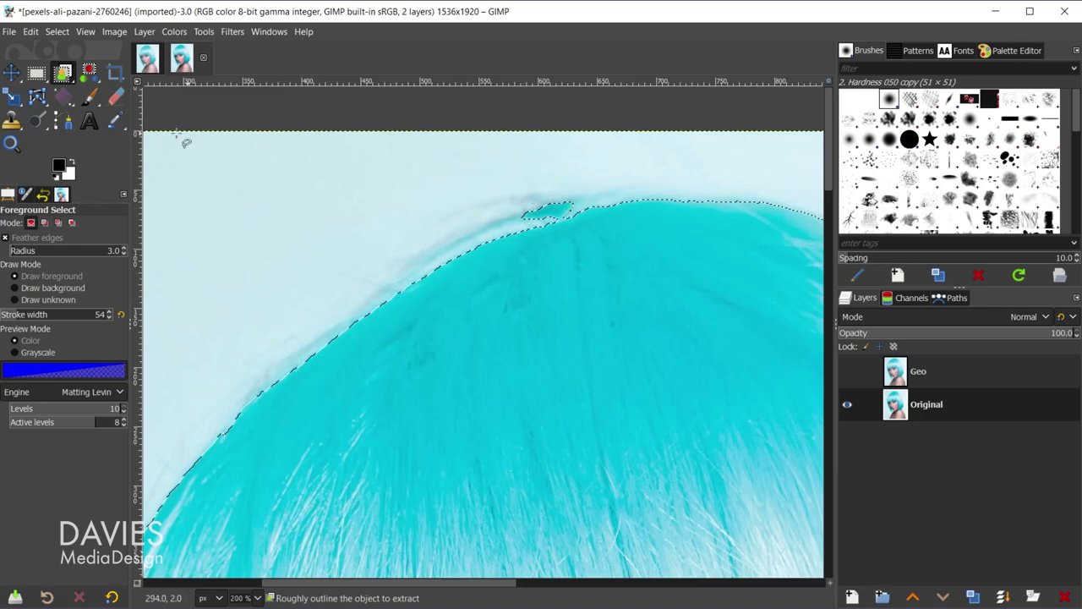
- Subtract the stray patch above the hair using Free Select in Subtract mode
left_click(62, 74)
left_click(100, 75)
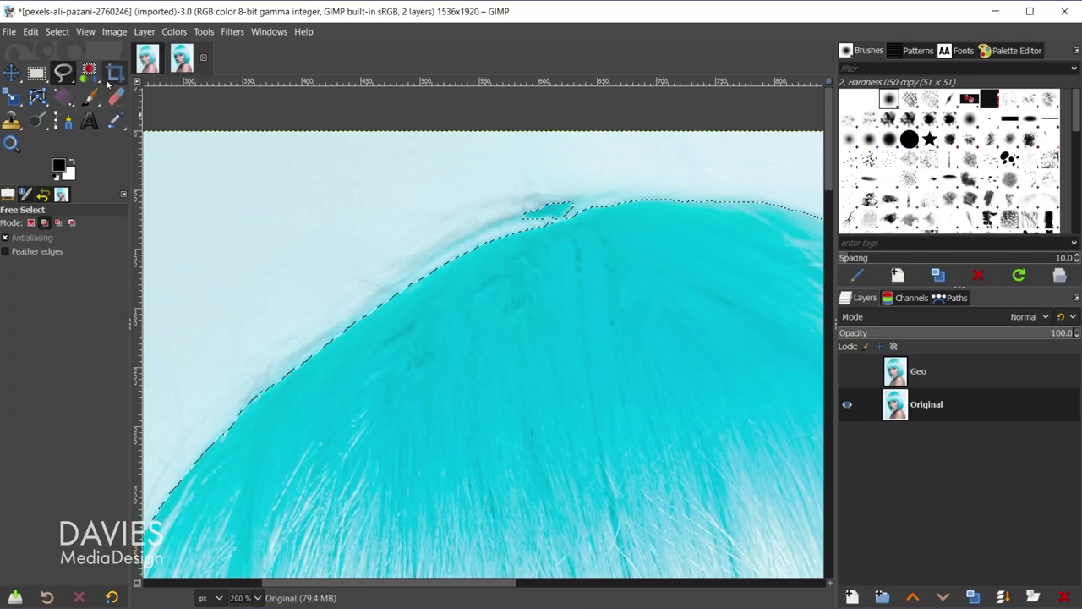
left_click(58, 222)
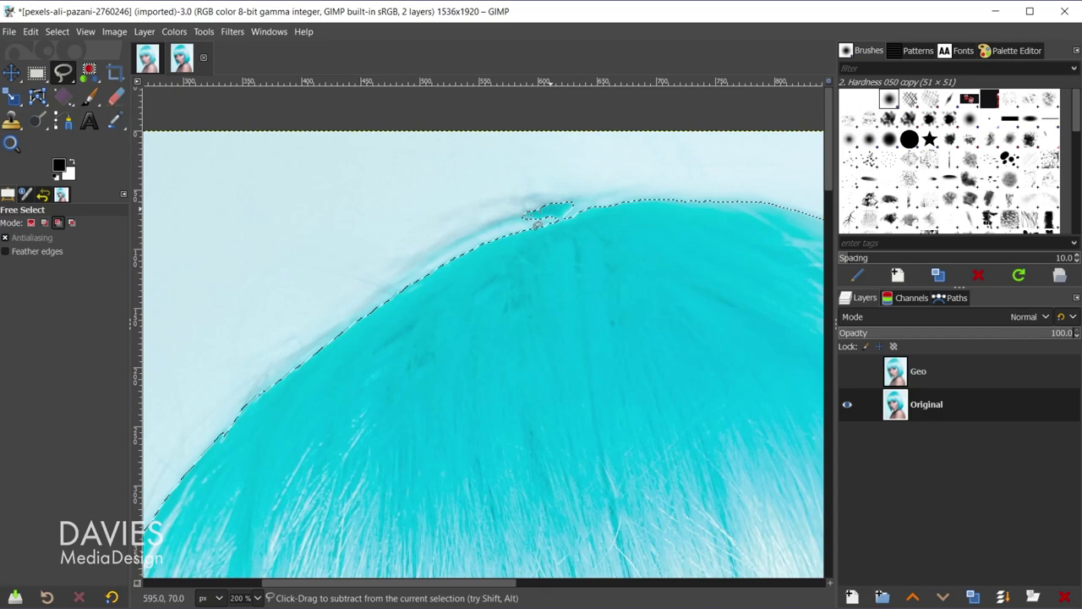
left_click(552, 220, "ctrl")
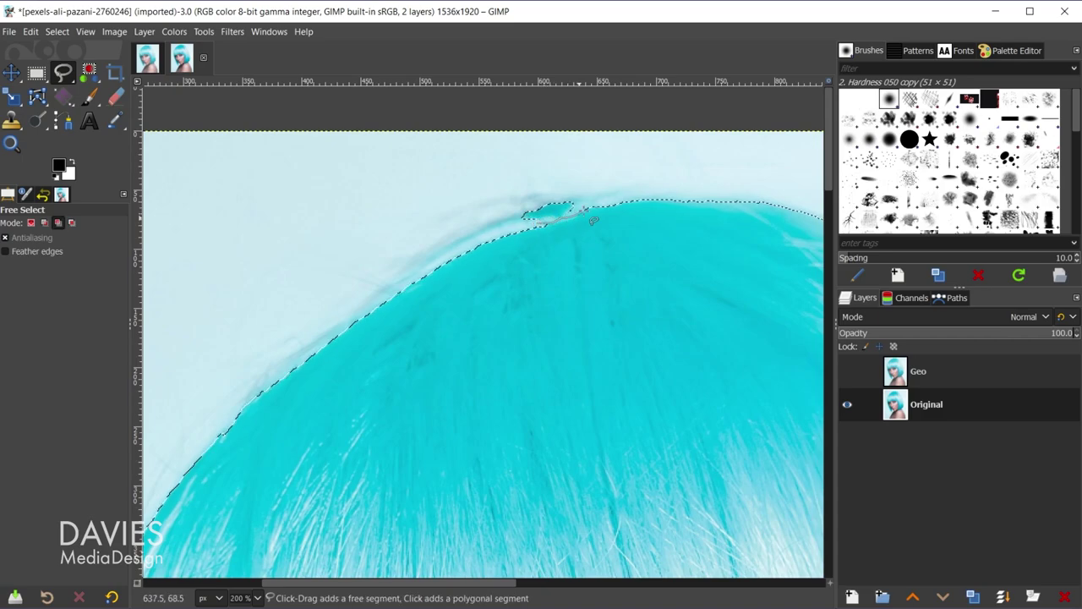
mouse_move(594, 221)
left_mouse_down()
mouse_move(568, 173)
mouse_move(524, 232)
left_mouse_up()
left_click(546, 232)
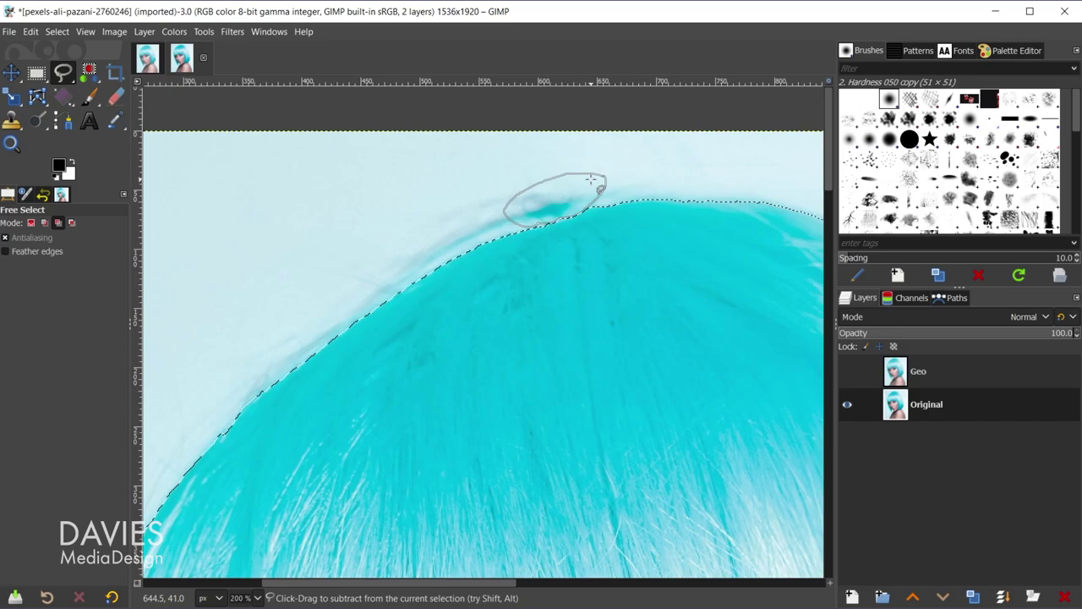
key("Return")
key("minus")
key("minus")
key("minus")
key("minus")
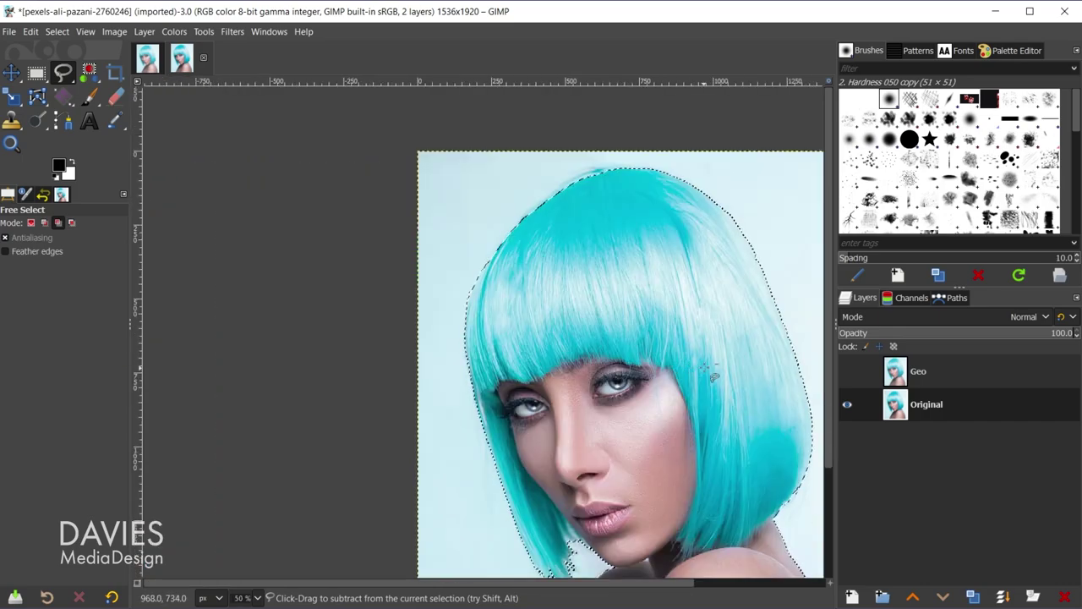
scroll(713, 376, "down", 3)
scroll(720, 477, "down", 1)
key("minus")
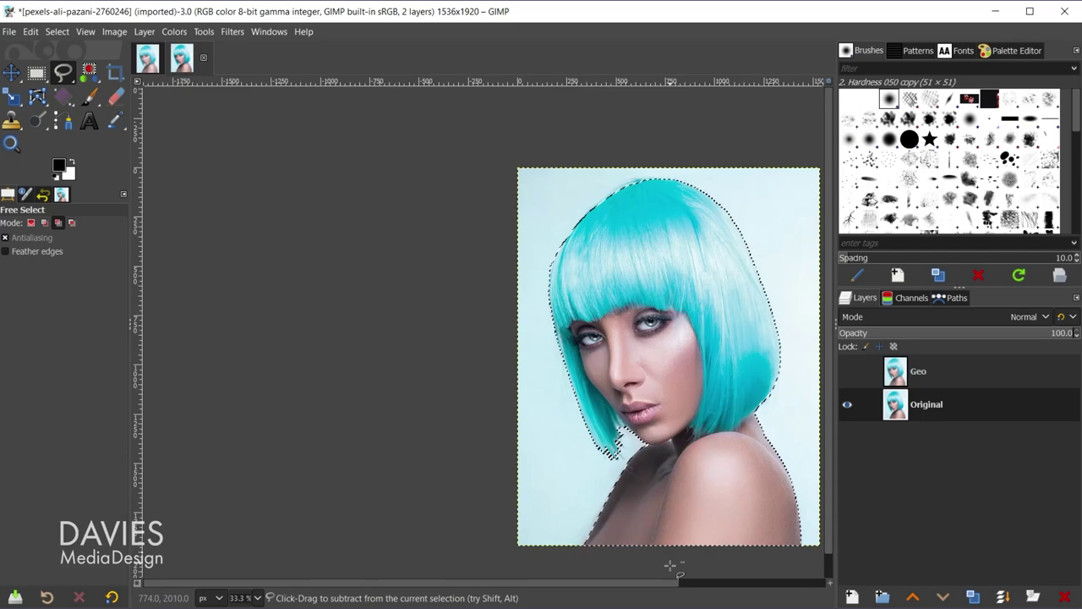
scroll(670, 565, "right", 4)
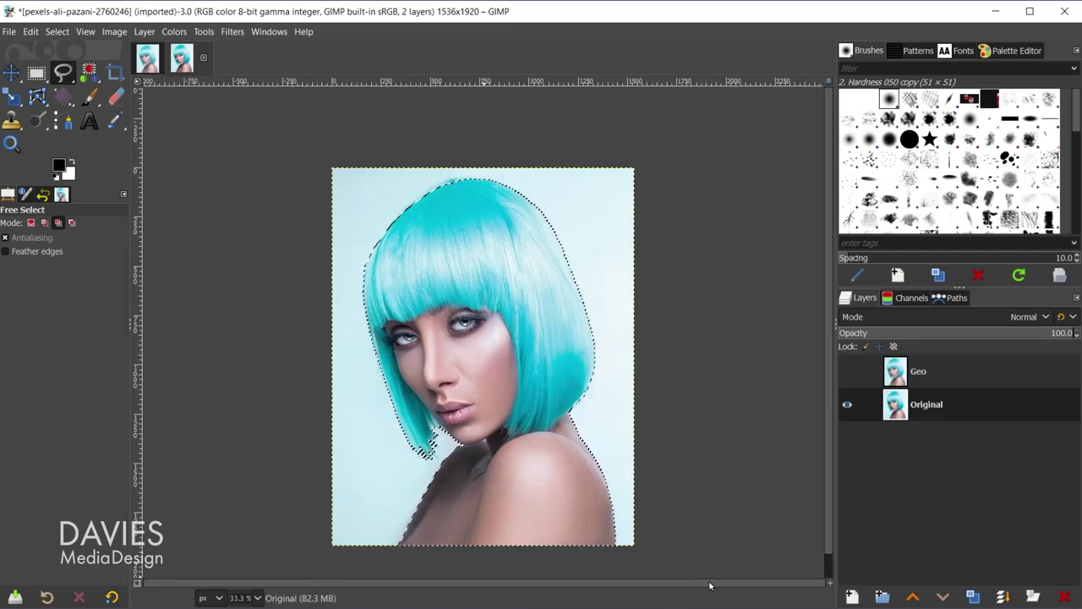
- Show the Geo layer and add a layer mask initialized from the selection
left_click(847, 372)
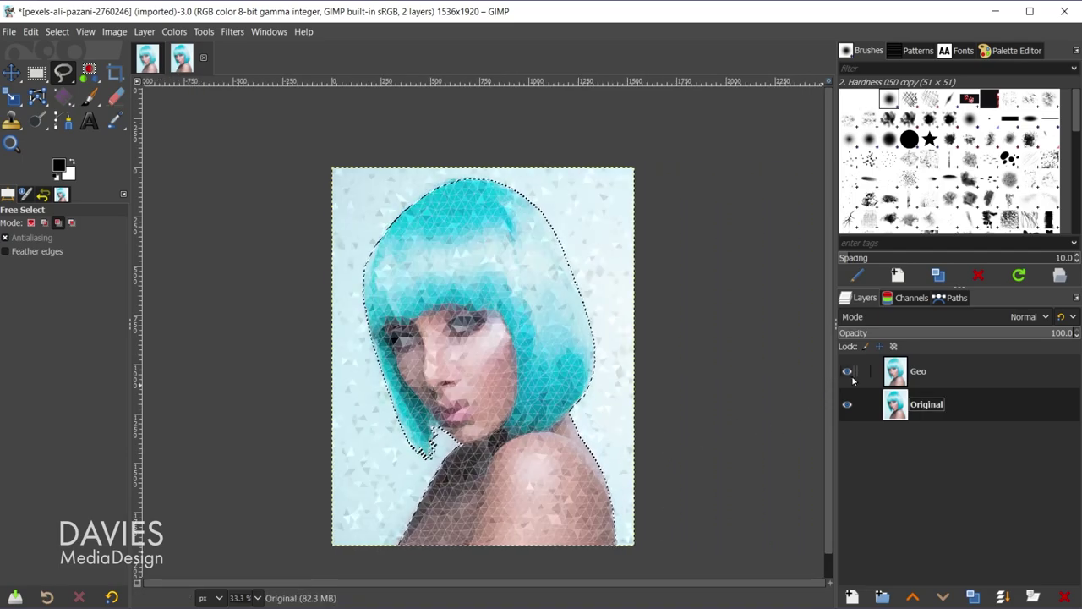
left_click(898, 374)
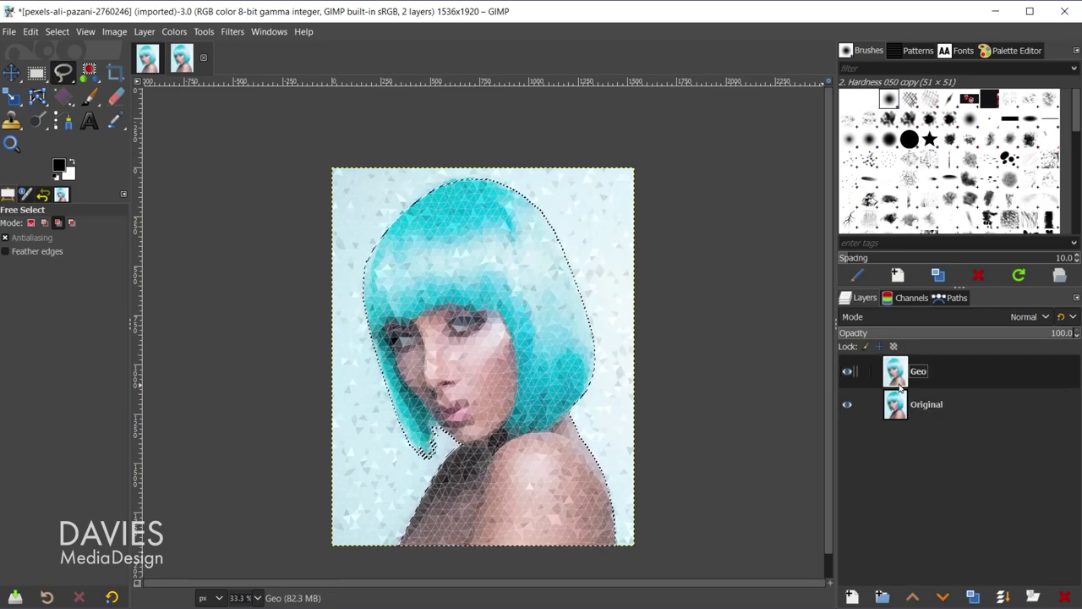
right_click(901, 376)
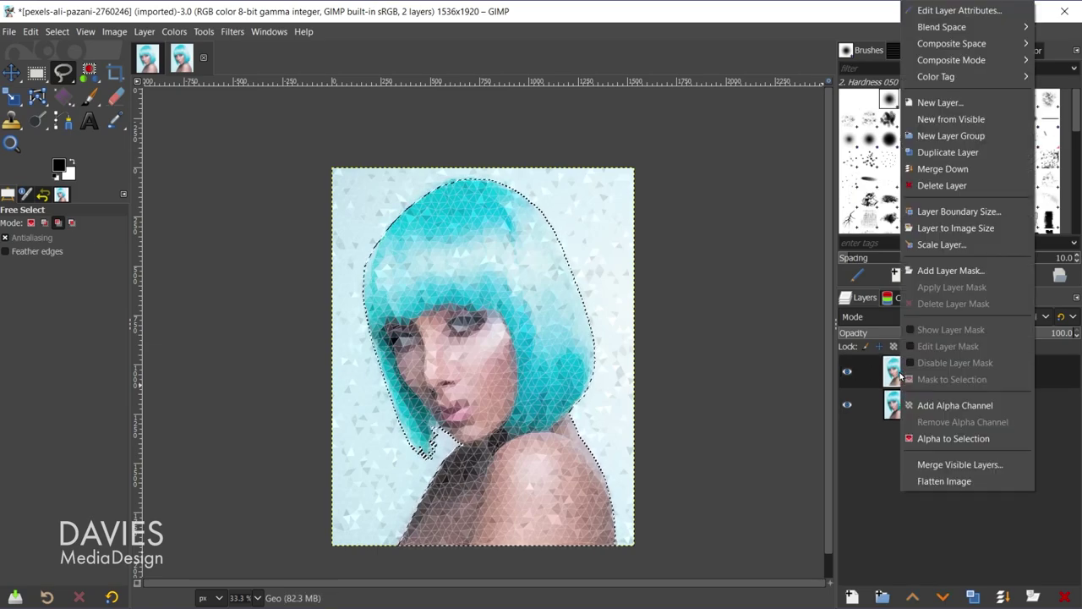
left_click(956, 271)
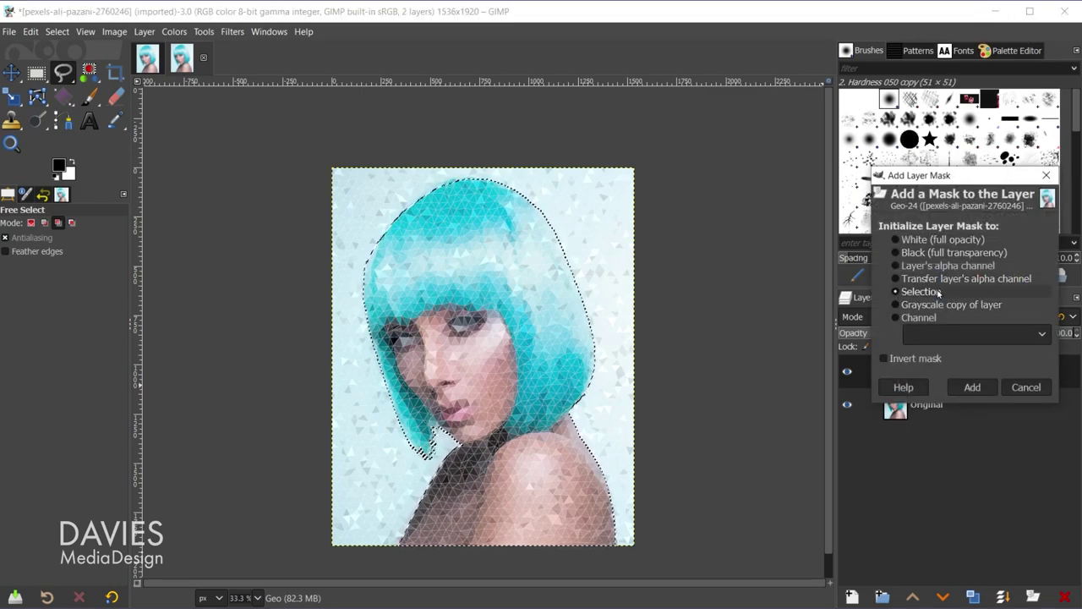
left_click(973, 386)
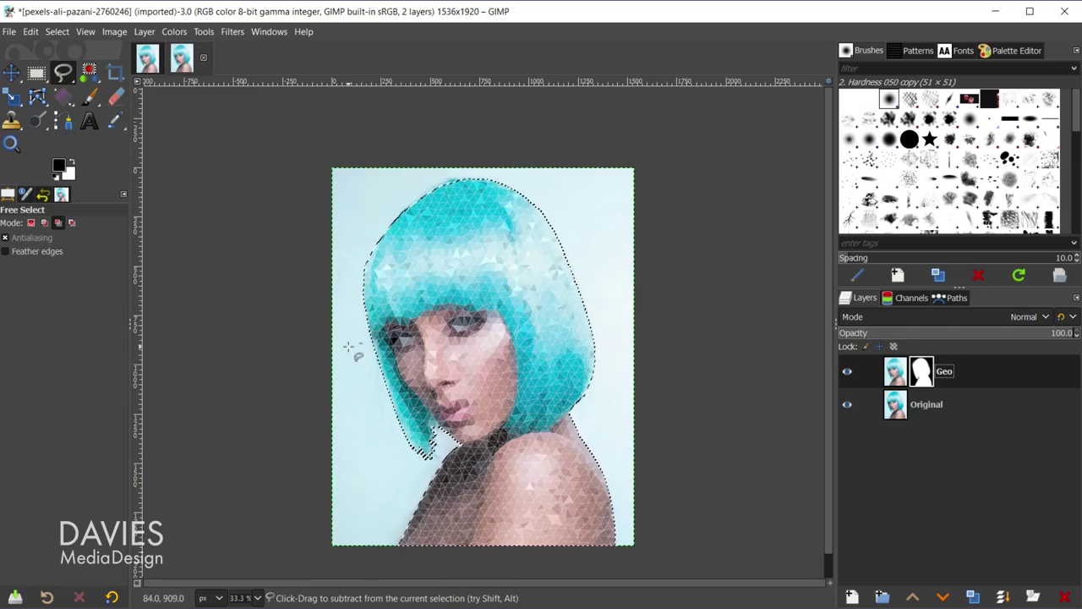
- Clear the selection with Select > None
key("ctrl+shift+a")
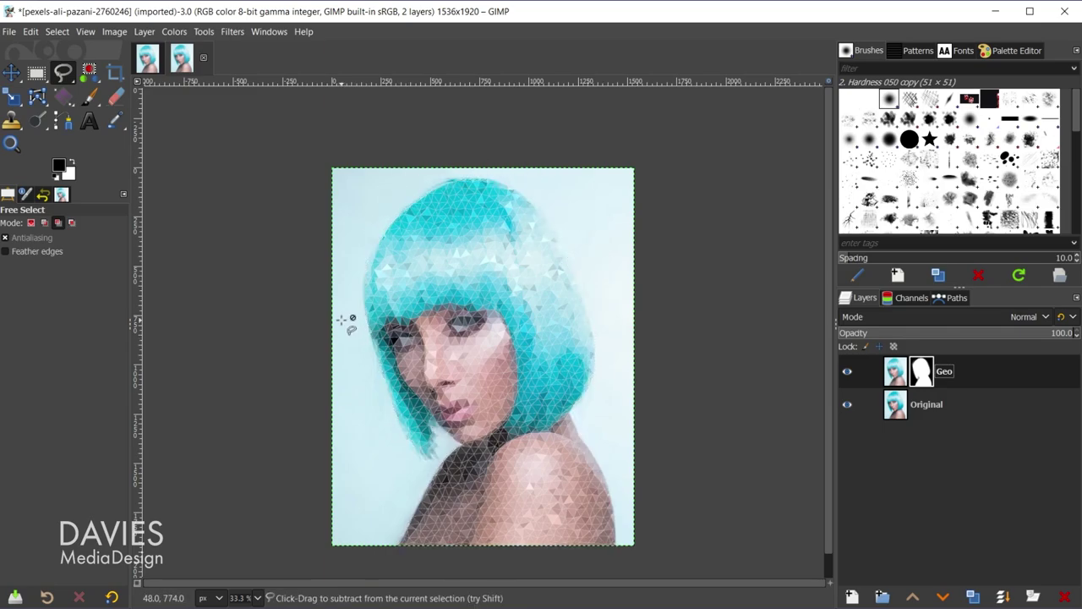
scroll(393, 188, "up", 1, "ctrl")
scroll(393, 188, "up", 2, "ctrl")
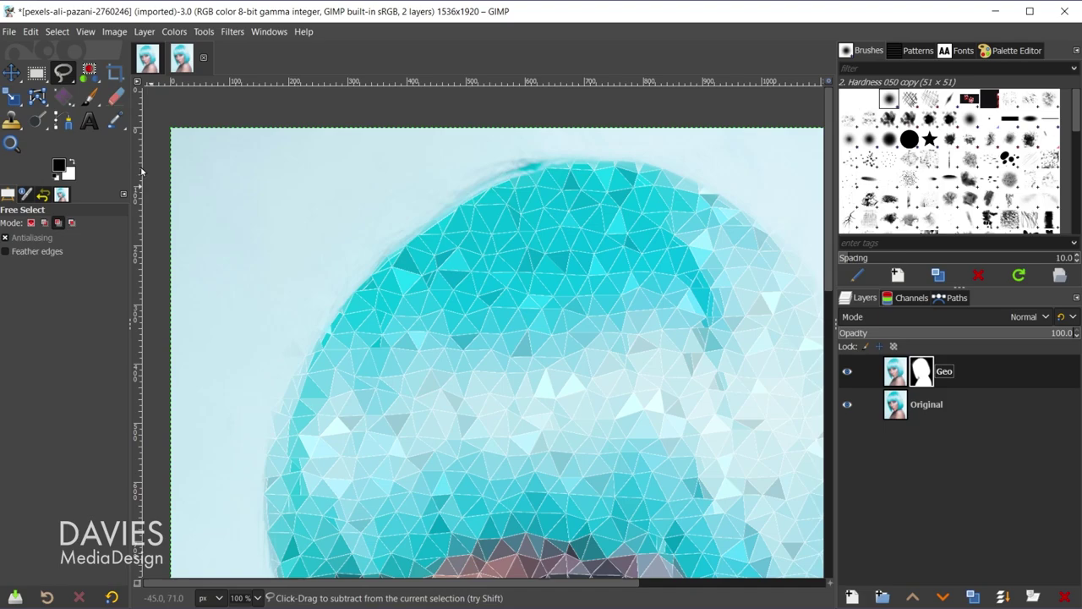
- Paint white on the Geo mask to restore the hair fringe and its left edge
left_click(89, 97)
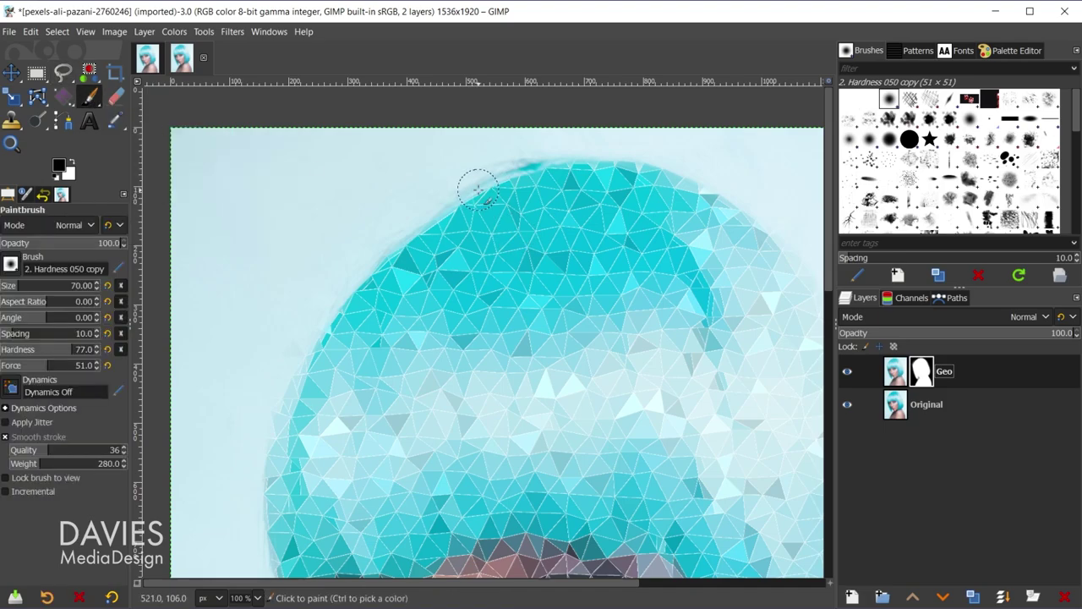
key("x")
mouse_move(330, 309)
left_mouse_down()
mouse_move(391, 253)
mouse_move(492, 182)
mouse_move(602, 172)
left_mouse_up()
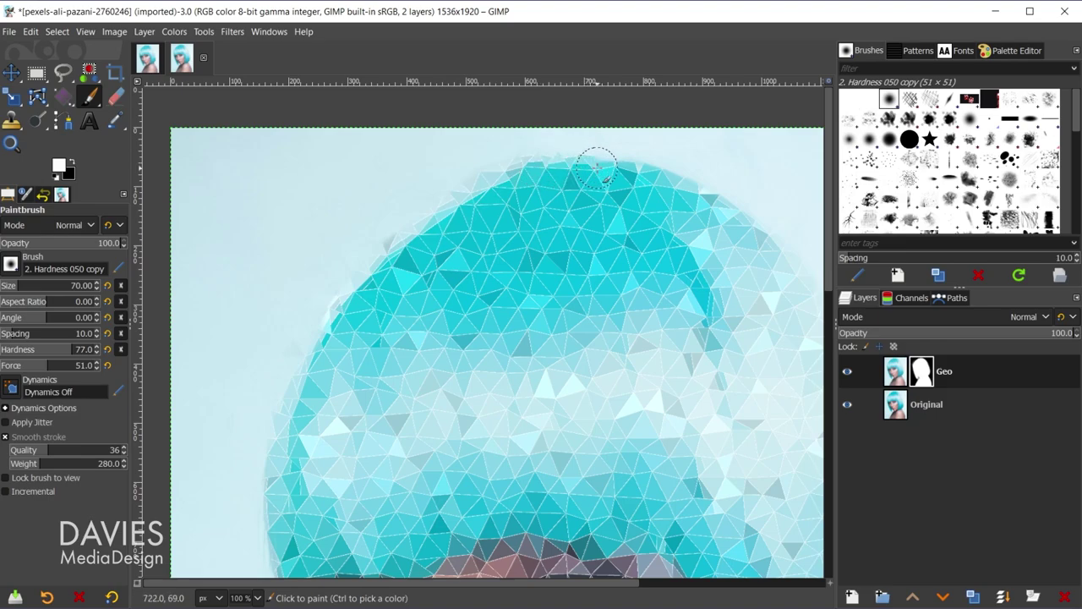
mouse_move(460, 218)
left_mouse_down()
mouse_move(399, 234)
mouse_move(363, 264)
mouse_move(315, 362)
left_mouse_up()
scroll(657, 434, "down", 3, "ctrl")
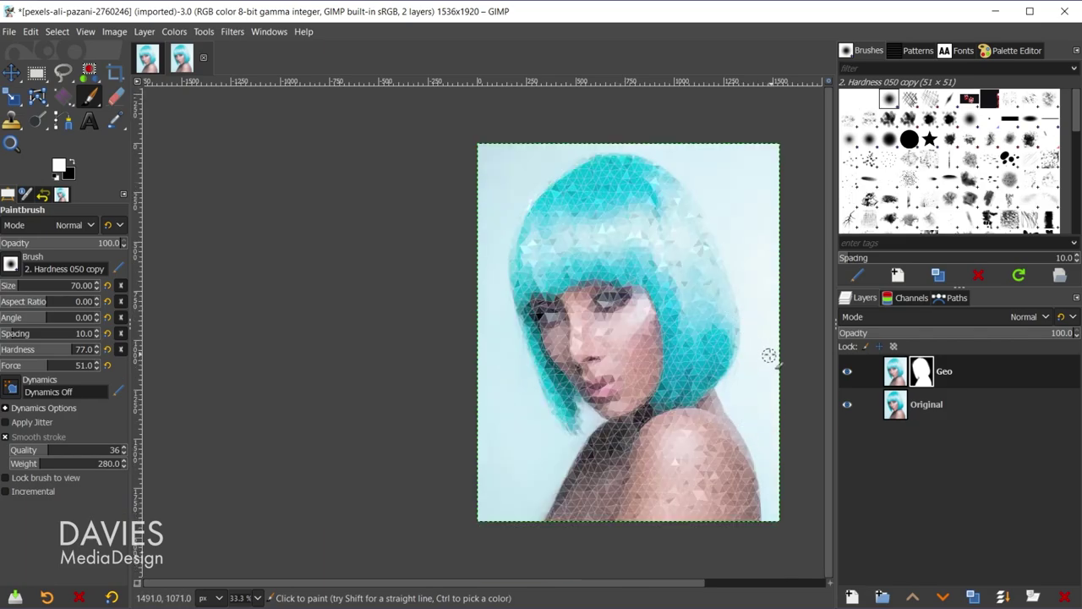
- Hide Original, add a transparent layer named 'Background' above it, and fill it with white
left_click(847, 406)
left_click(891, 408)
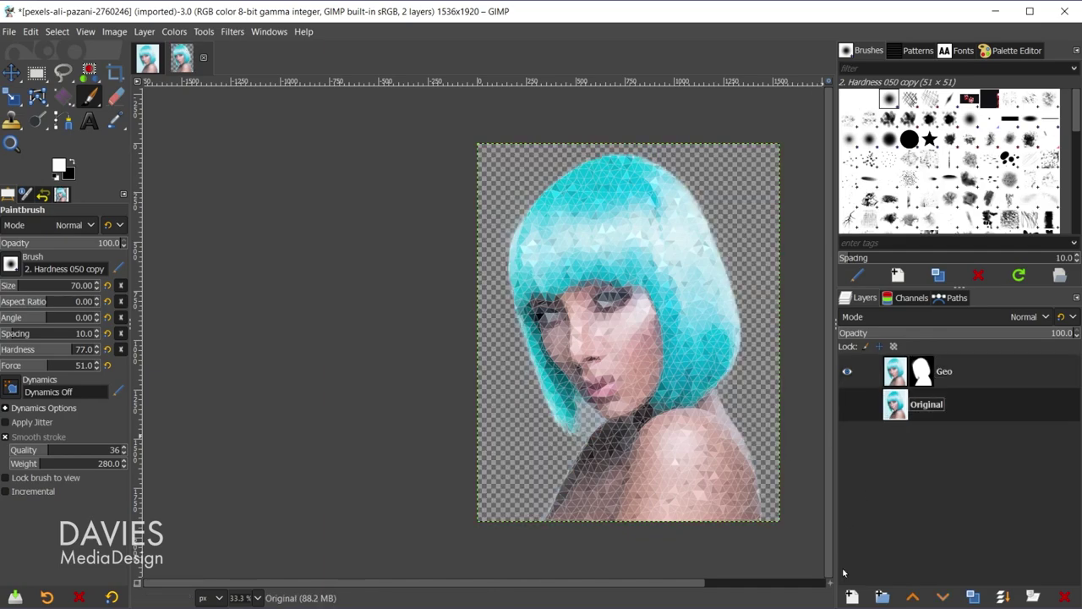
left_click(852, 596)
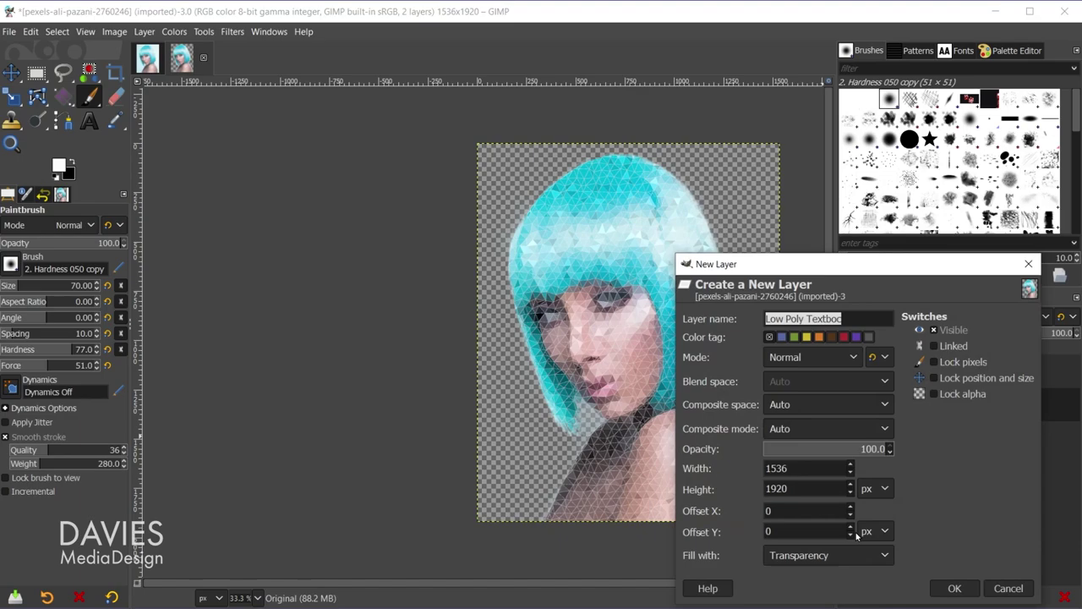
type("Background")
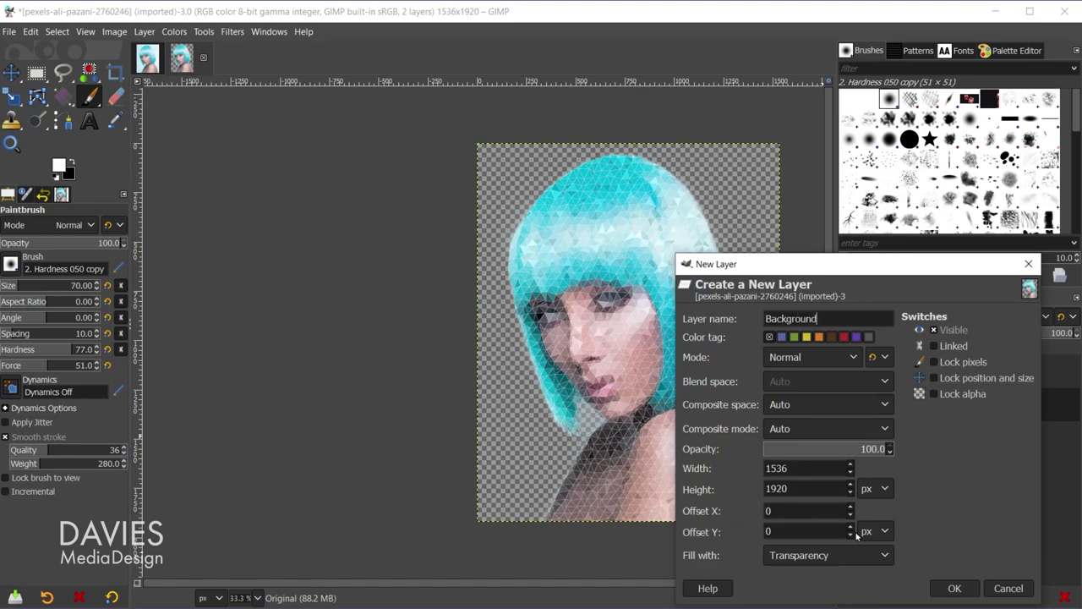
key("Return")
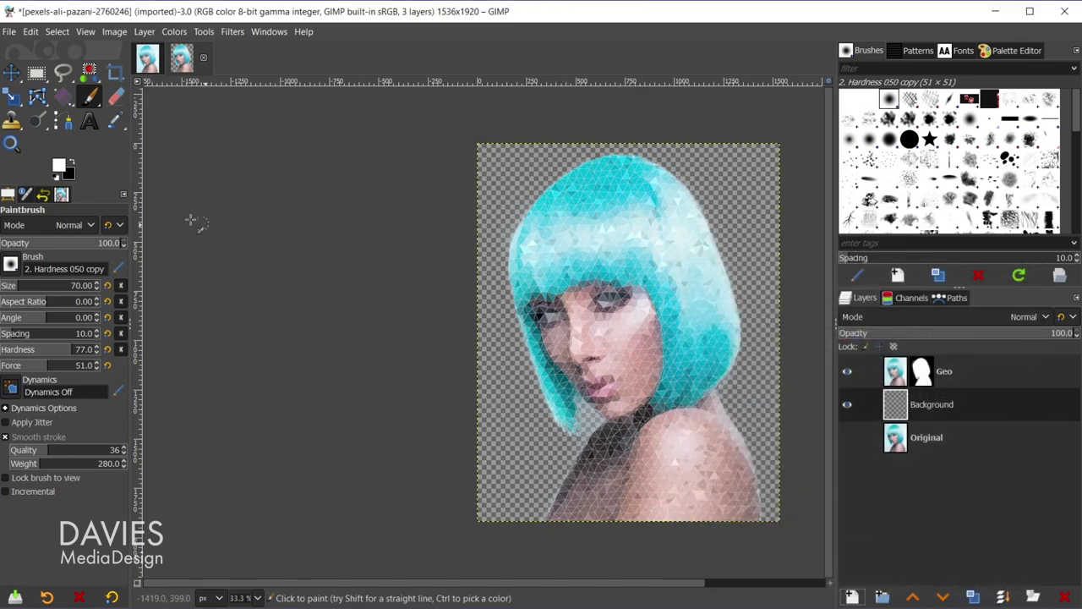
left_click_drag(58, 166, 536, 186)
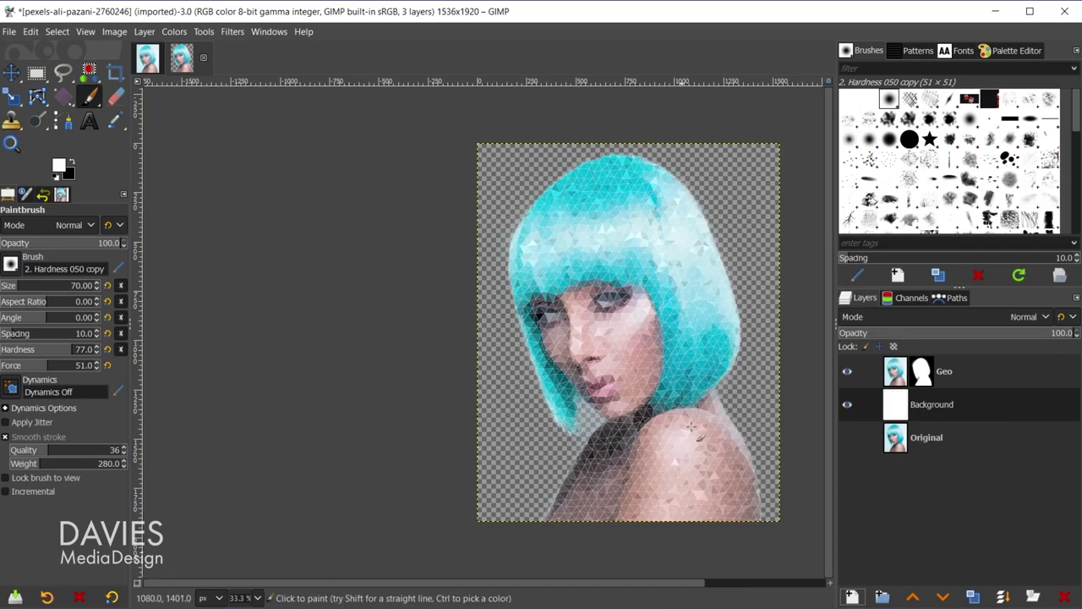